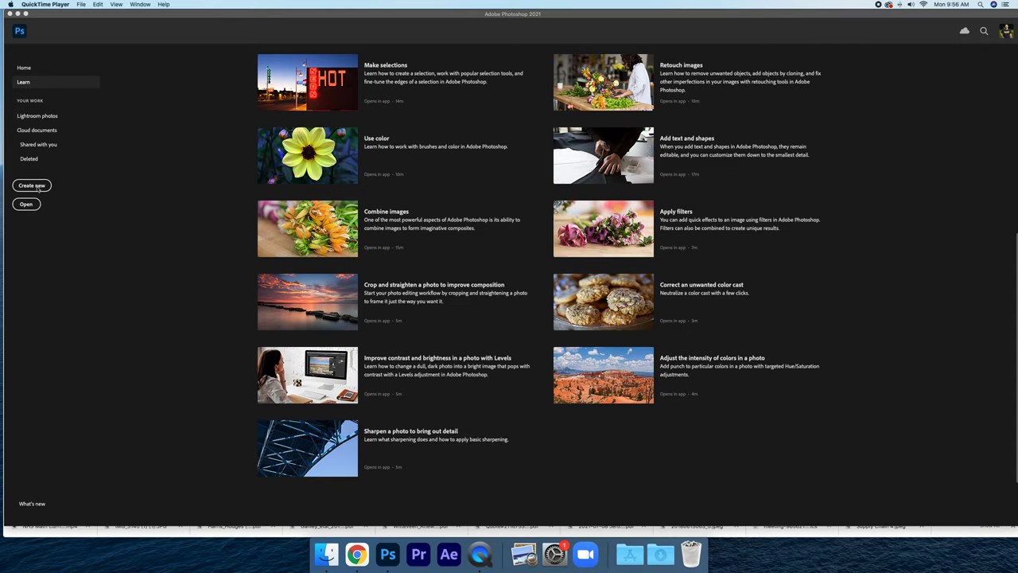
Create Untitled-1 from a Print preset: 11 × 8.5 in, landscape, 300 ppi, transparent background.
click(38, 186)
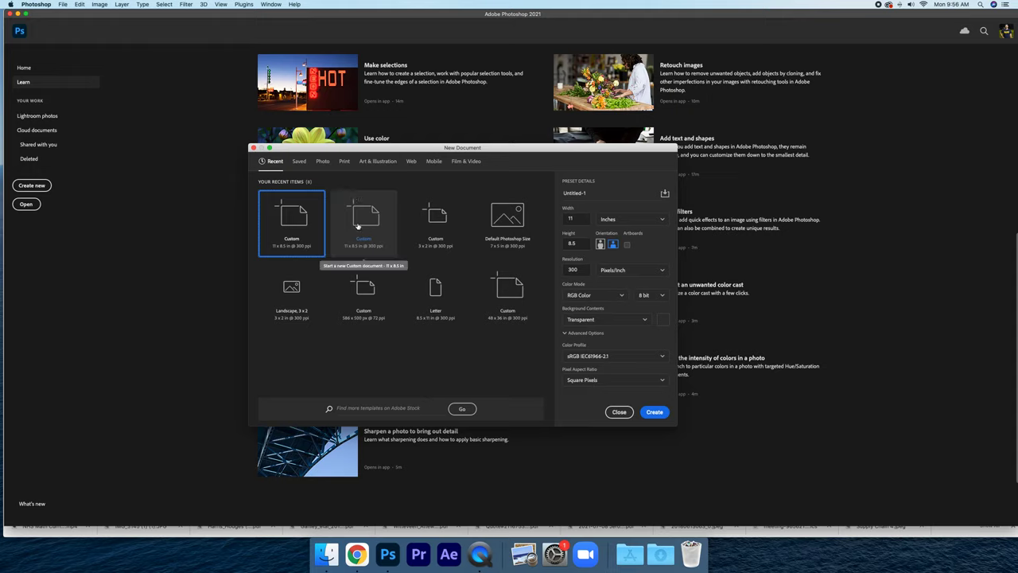
click(357, 226)
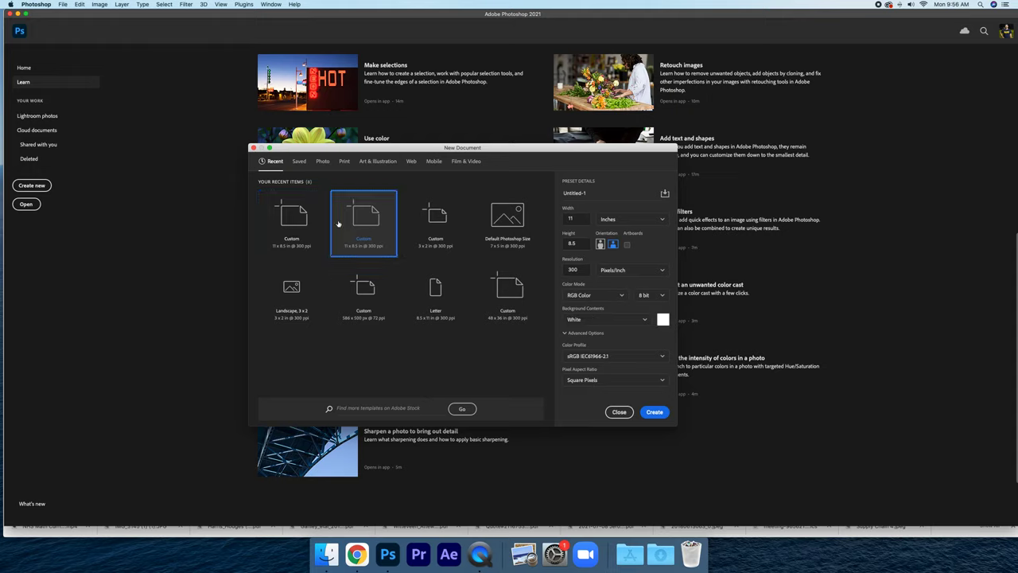
click(344, 160)
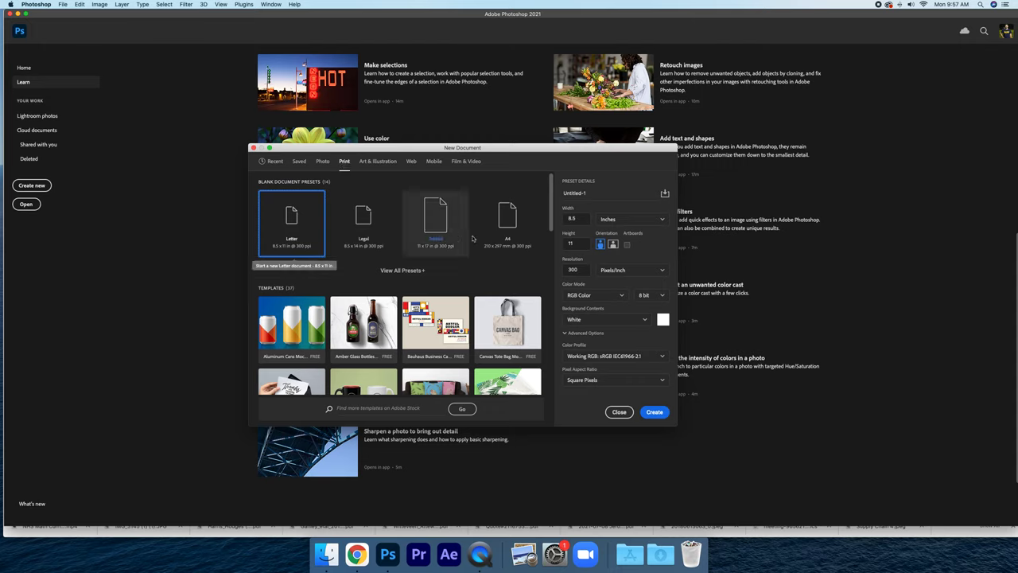
click(613, 245)
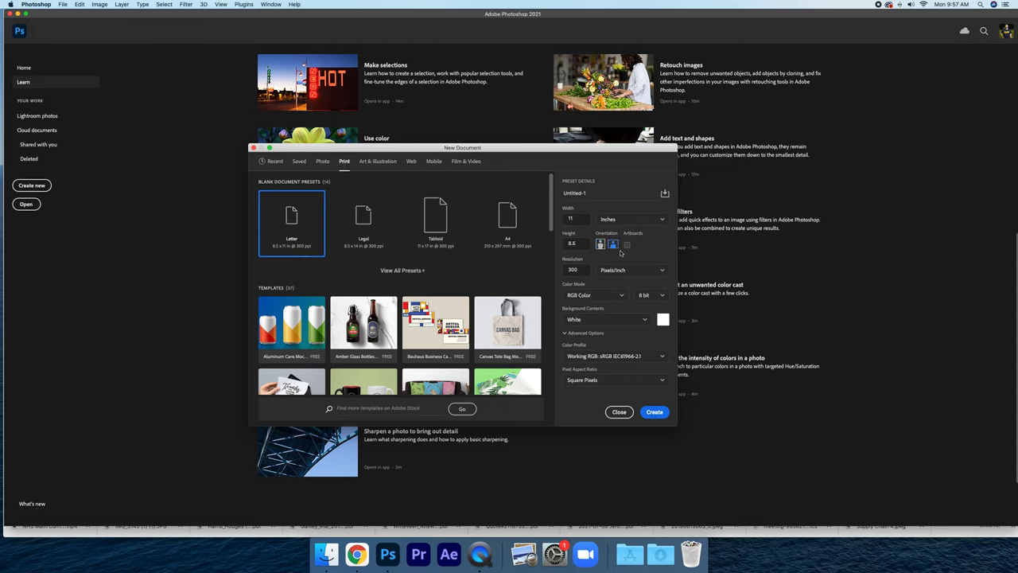
click(586, 319)
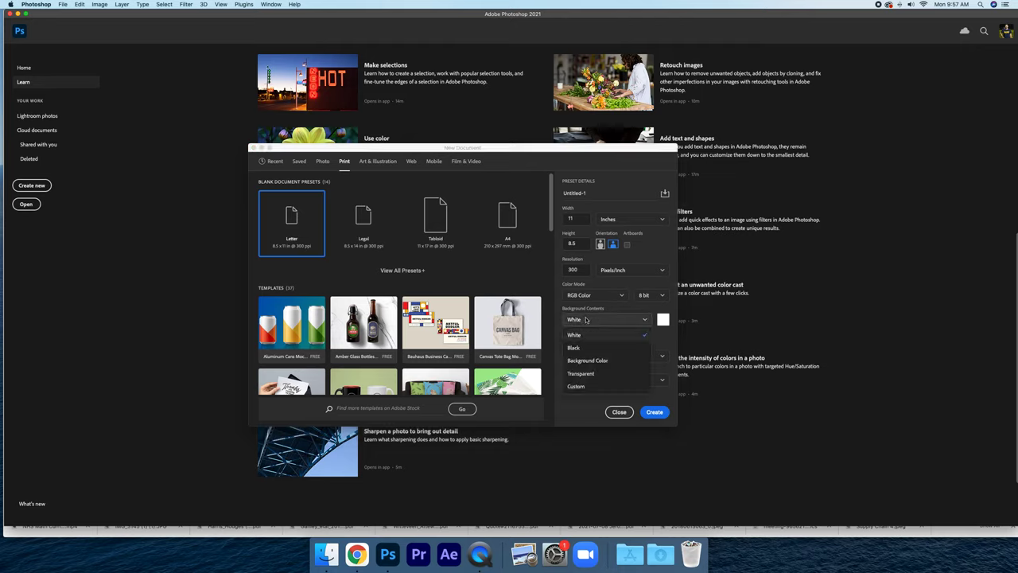
click(586, 371)
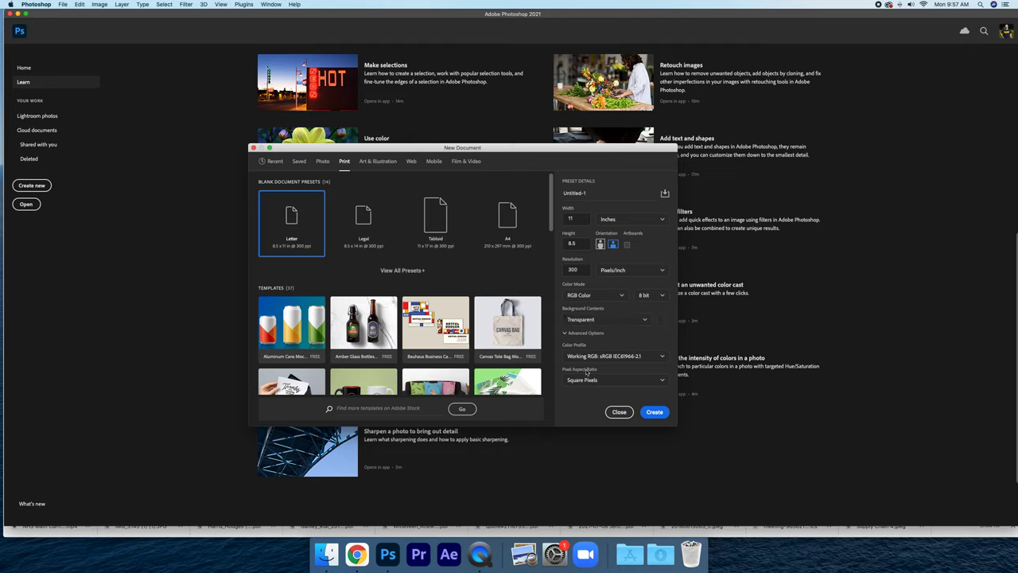
click(654, 412)
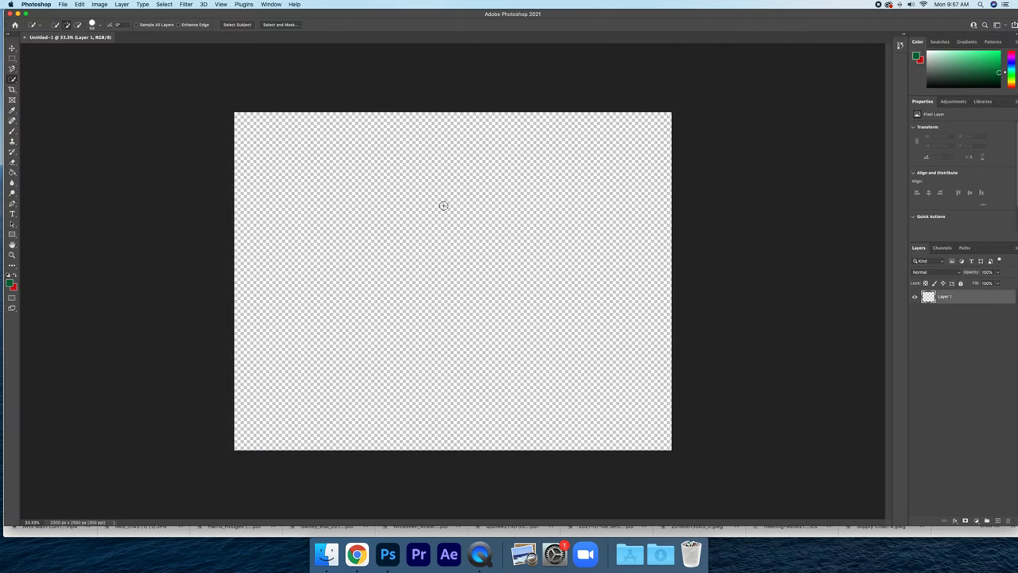
Place IMG_0518.CR2 from the Multiplicity RAW folder as an embedded image, accepting Camera Raw settings.
click(63, 5)
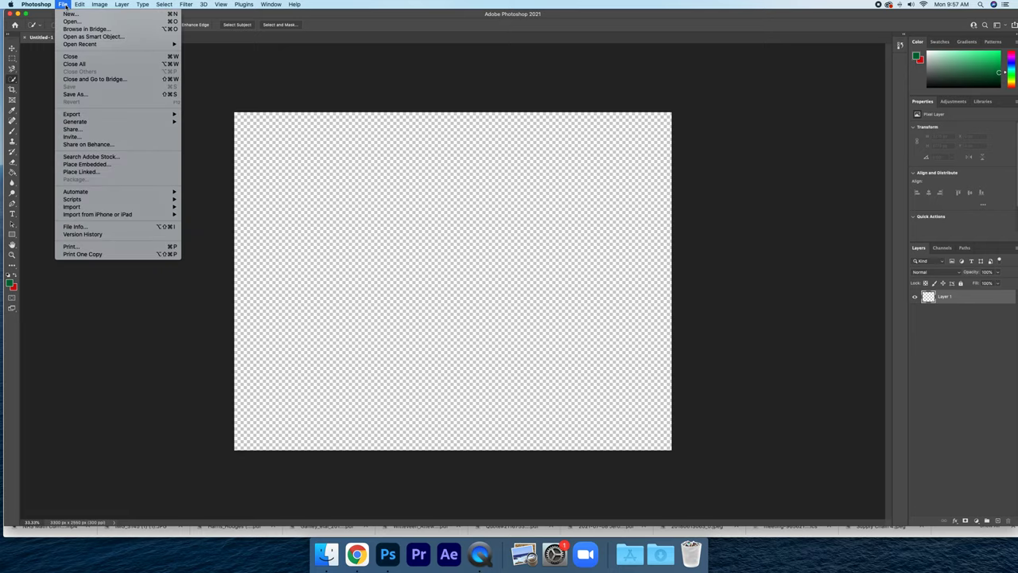
click(76, 166)
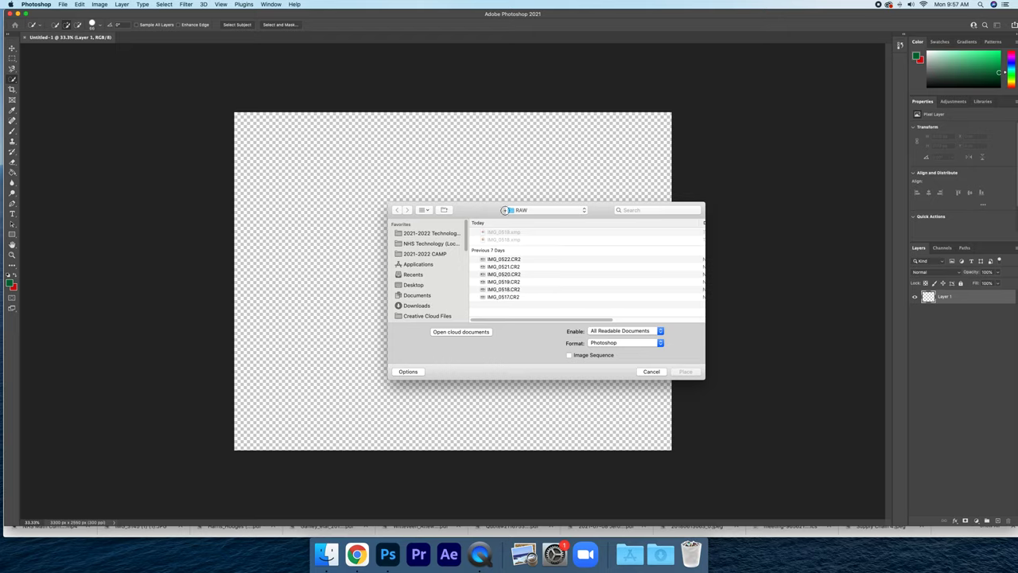
click(504, 210)
click(530, 220)
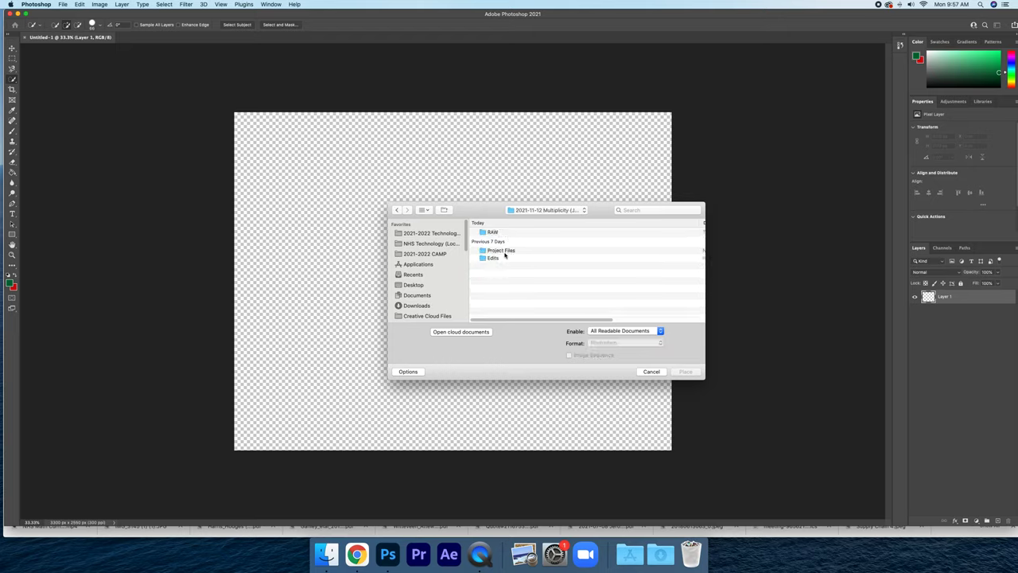
double_click(494, 231)
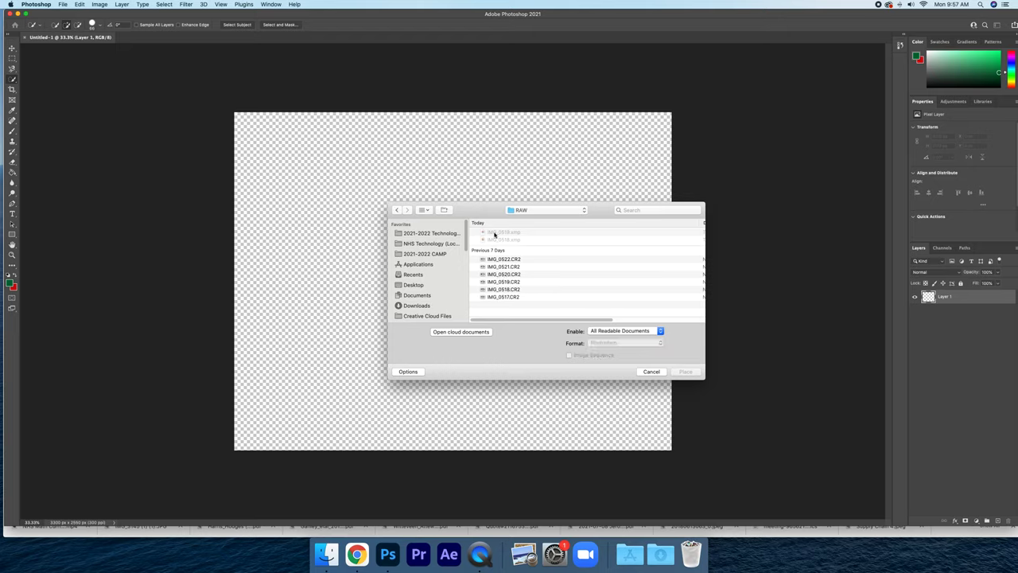
click(509, 289)
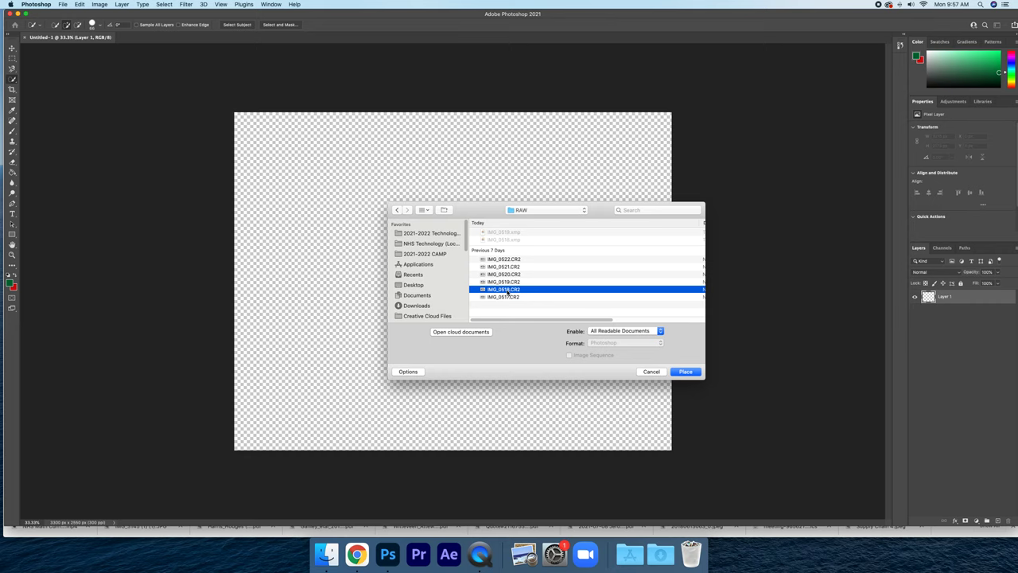
double_click(508, 290)
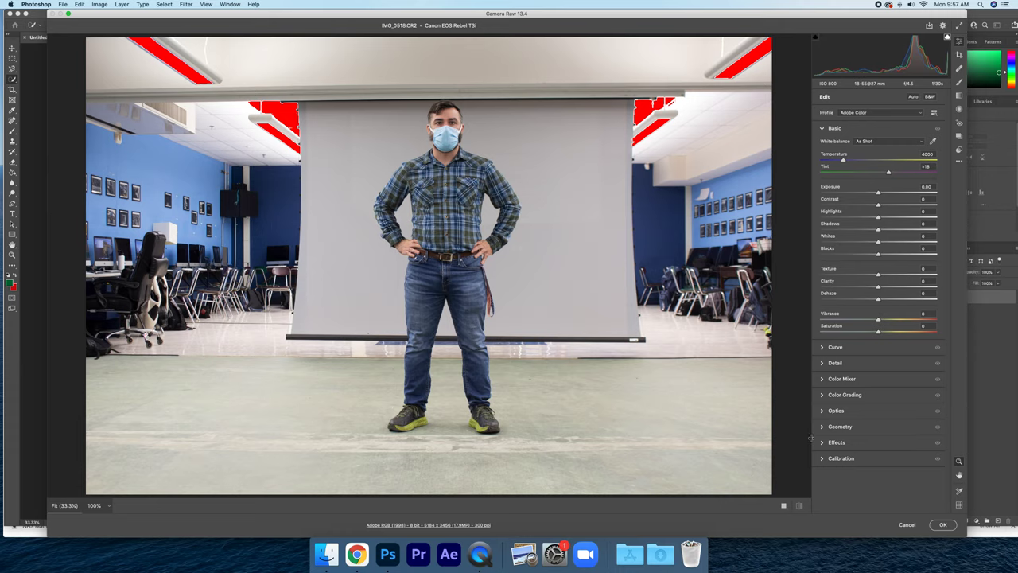
click(943, 525)
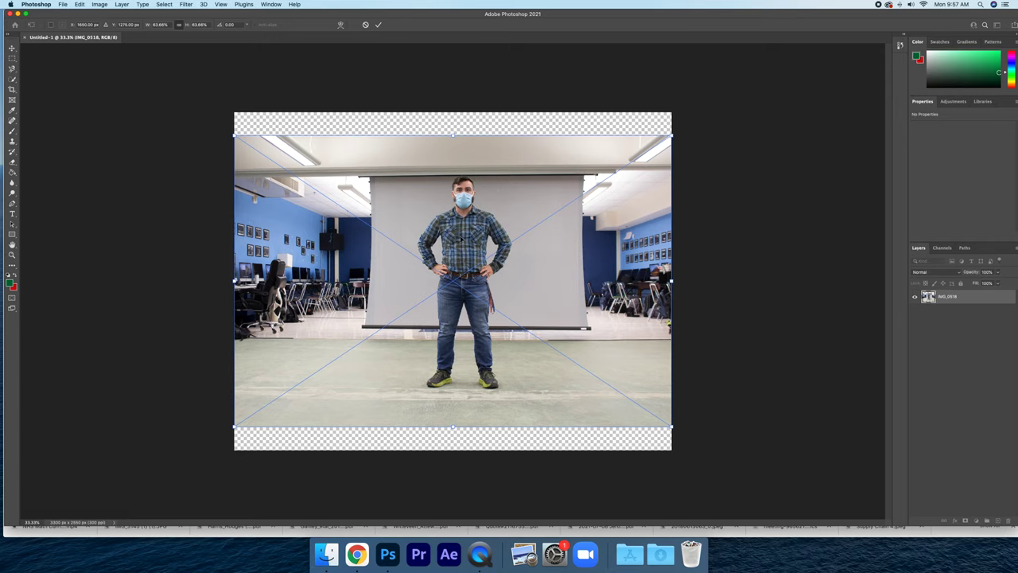
Commit the IMG_0518 placement and rasterize its layer into plain pixels.
key(Return)
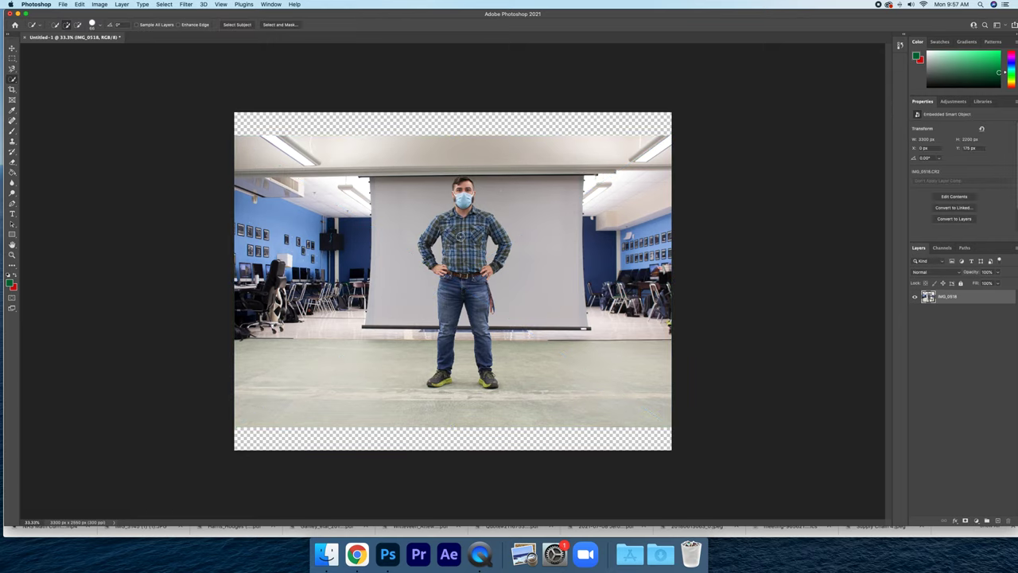
right_click(929, 298)
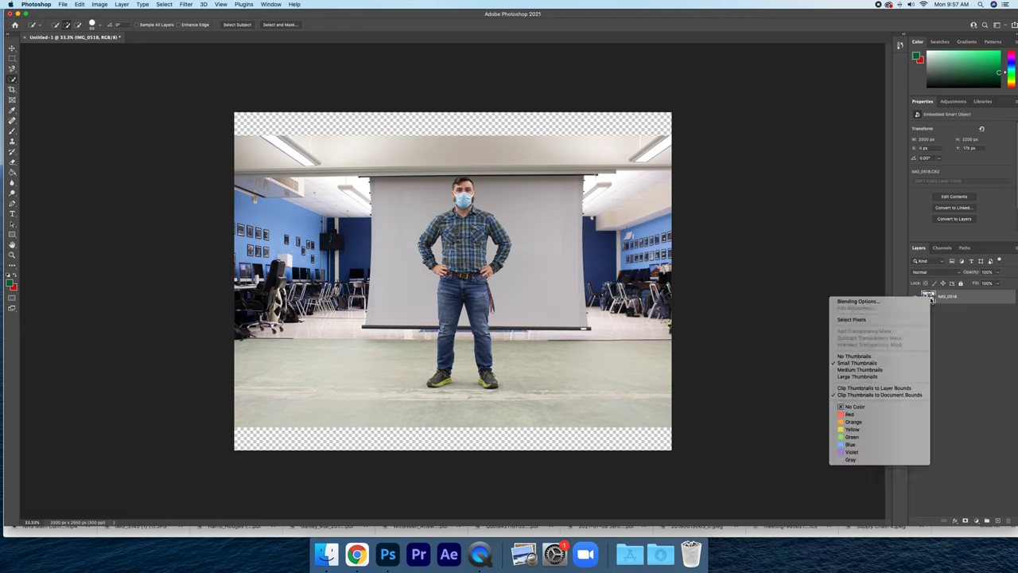
right_click(949, 299)
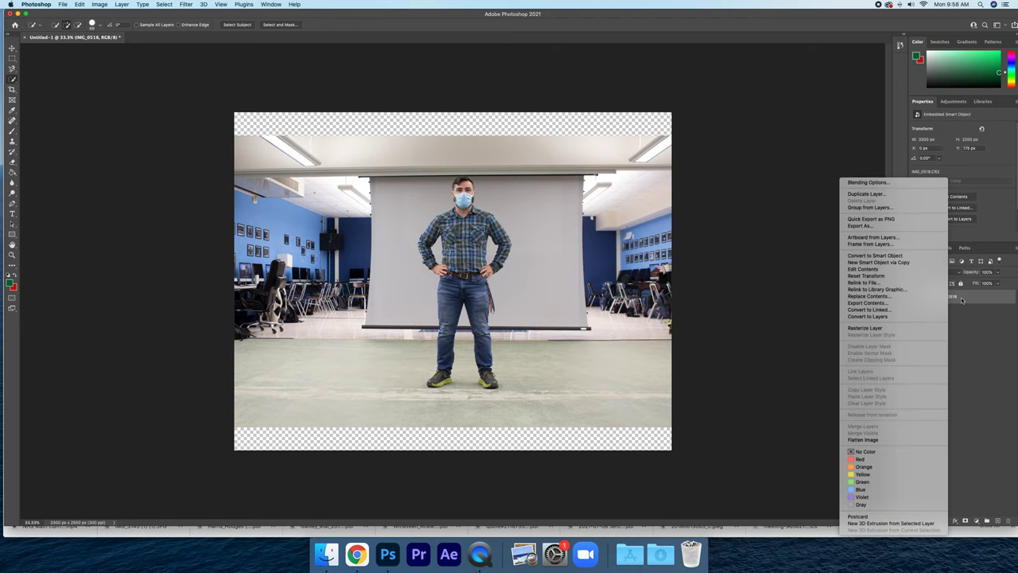
click(873, 328)
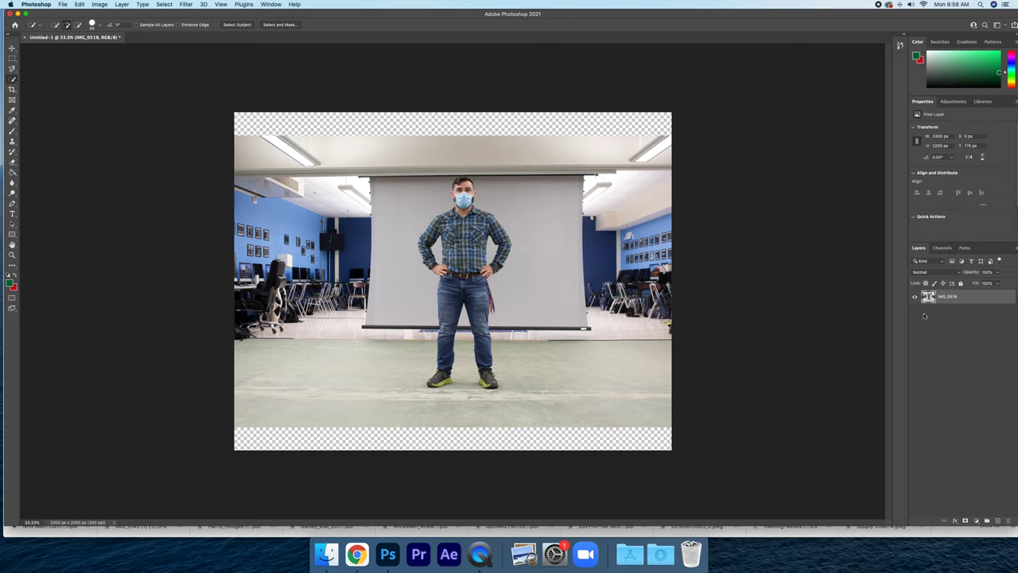
Place IMG_0519.CR2 from the RAW folder as an embedded layer and commit its position.
click(62, 4)
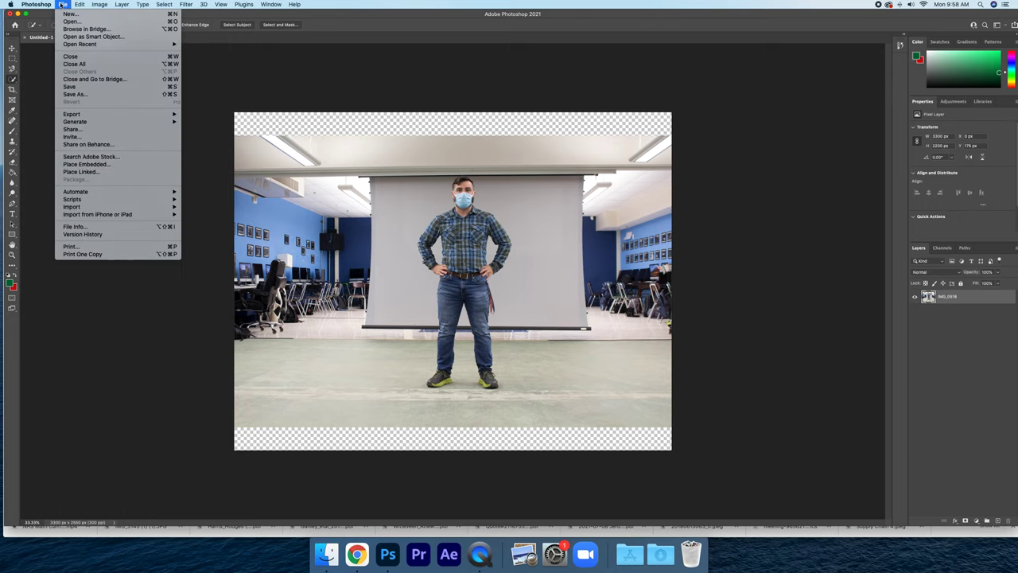
click(81, 165)
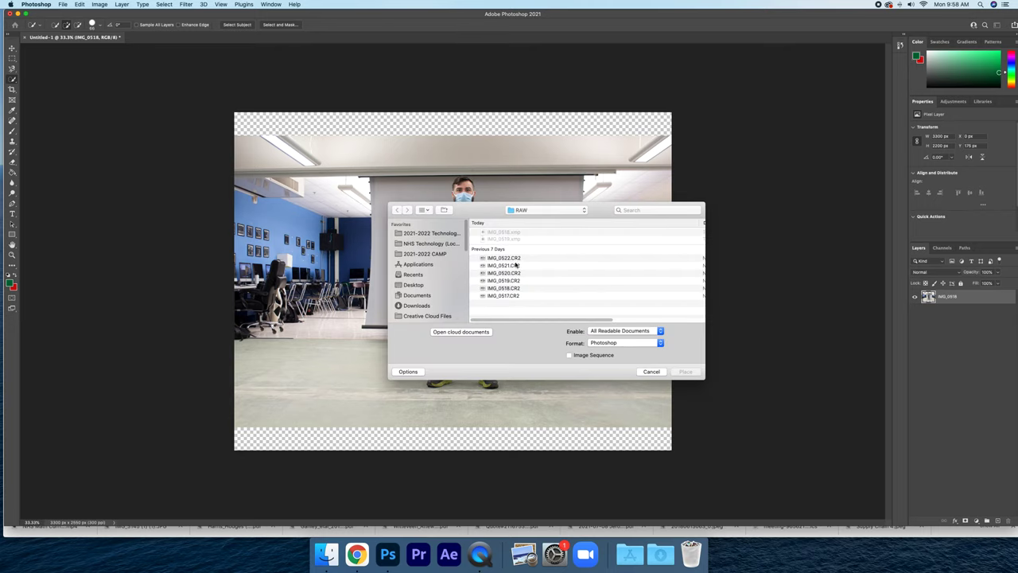
click(508, 281)
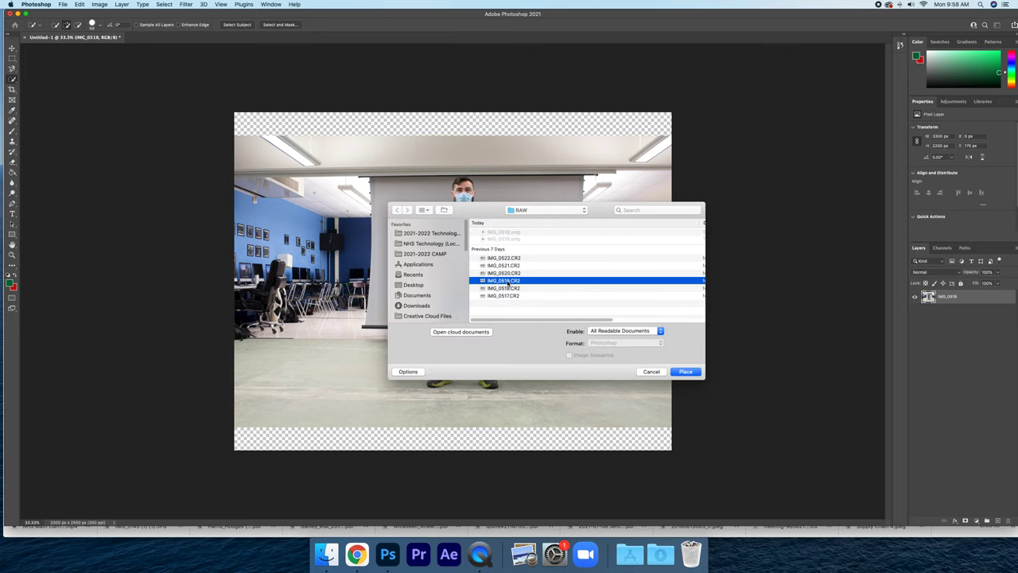
double_click(508, 281)
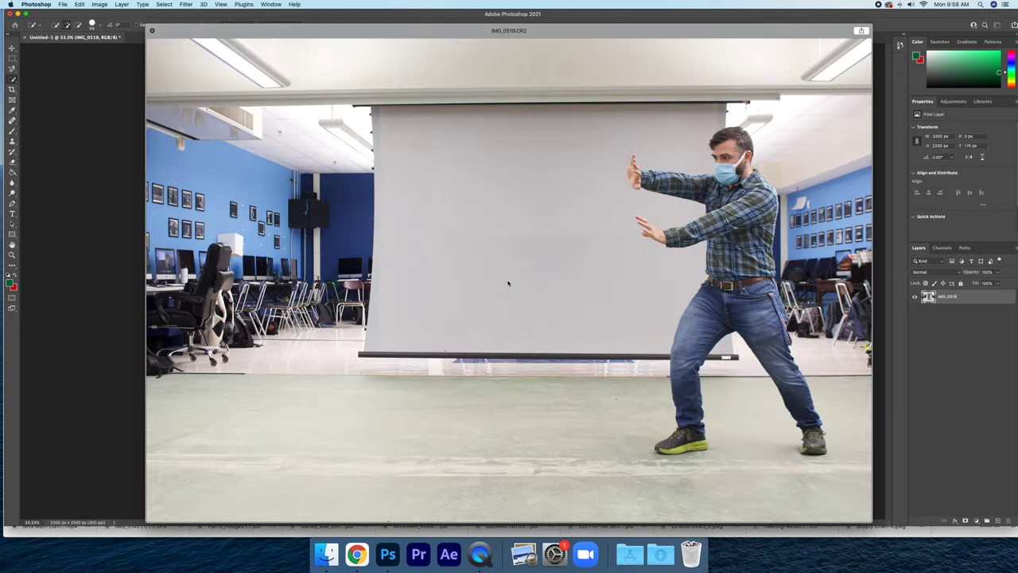
key(space)
double_click(507, 281)
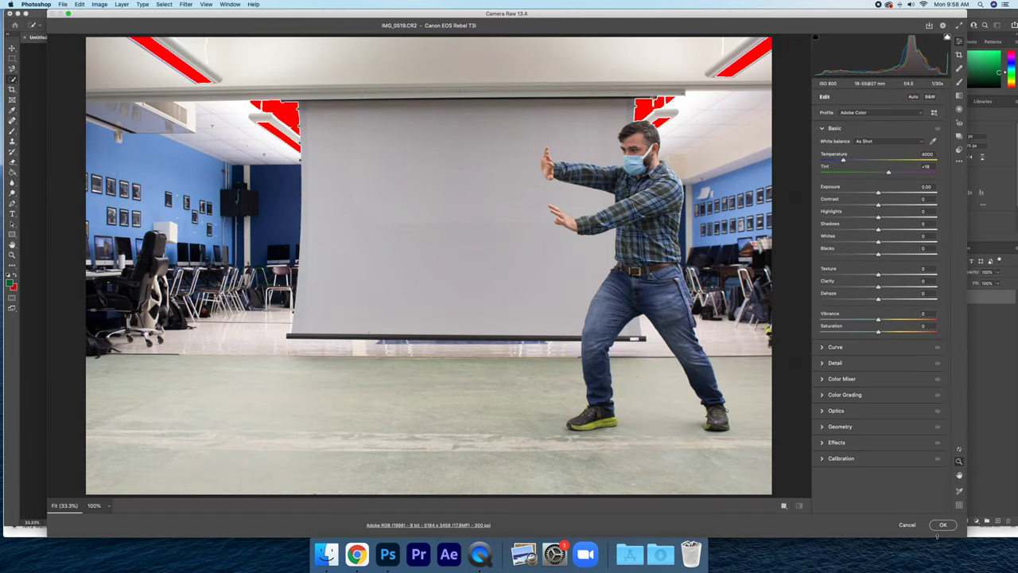
key(Return)
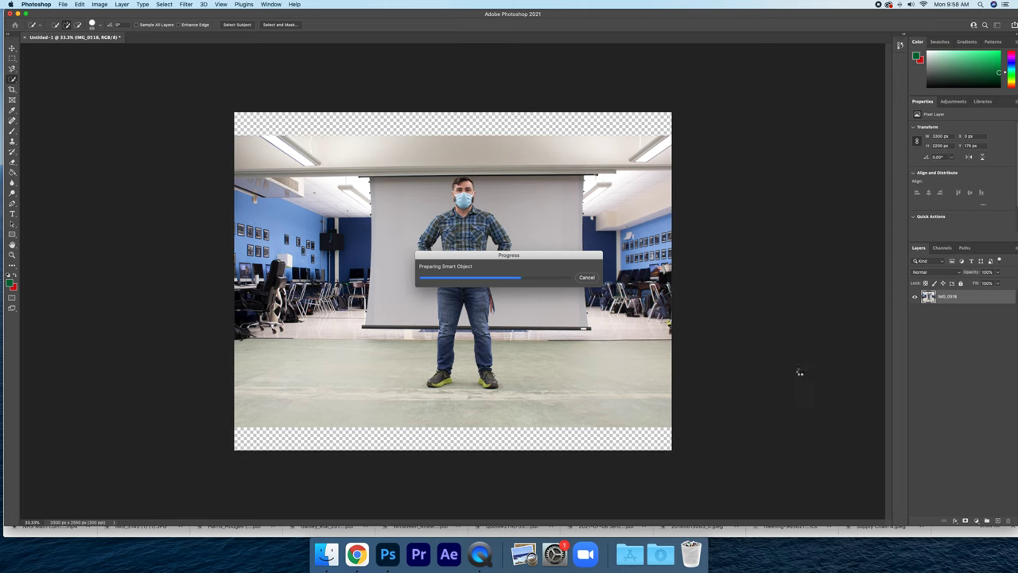
key(Return)
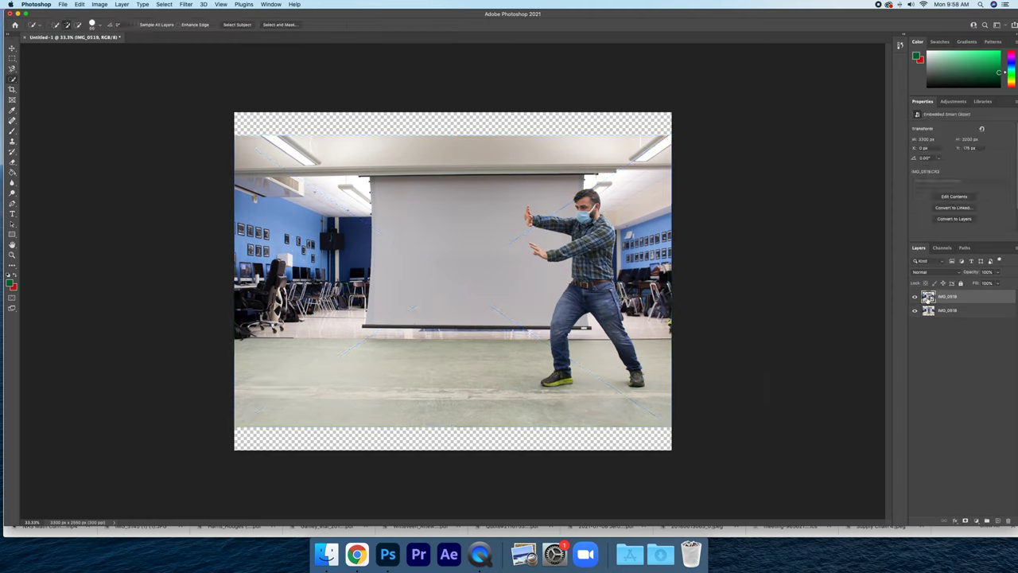
Rasterize the IMG_0519 layer, then hide it to reveal the standing pose beneath.
right_click(929, 299)
right_click(962, 298)
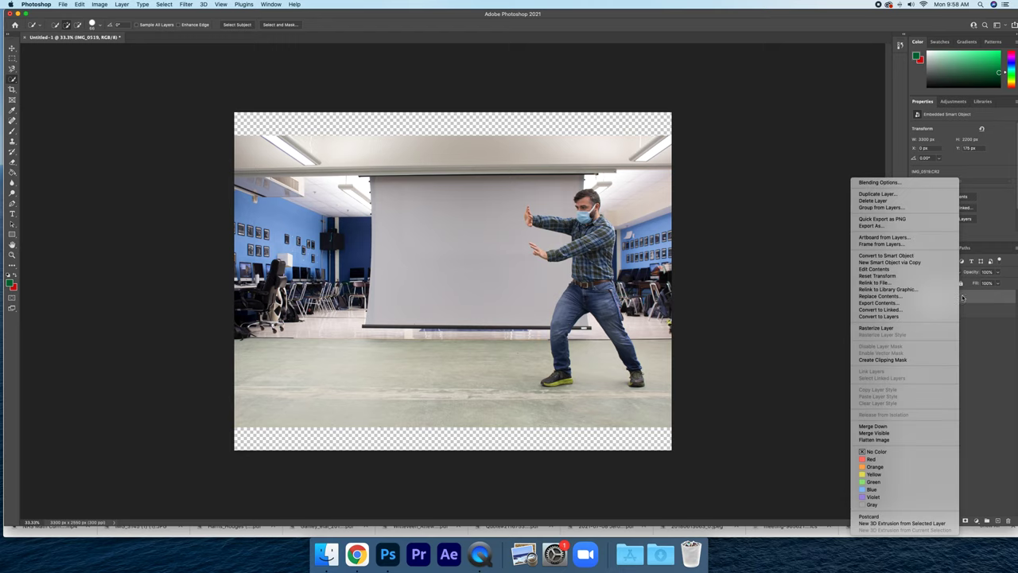
right_click(973, 315)
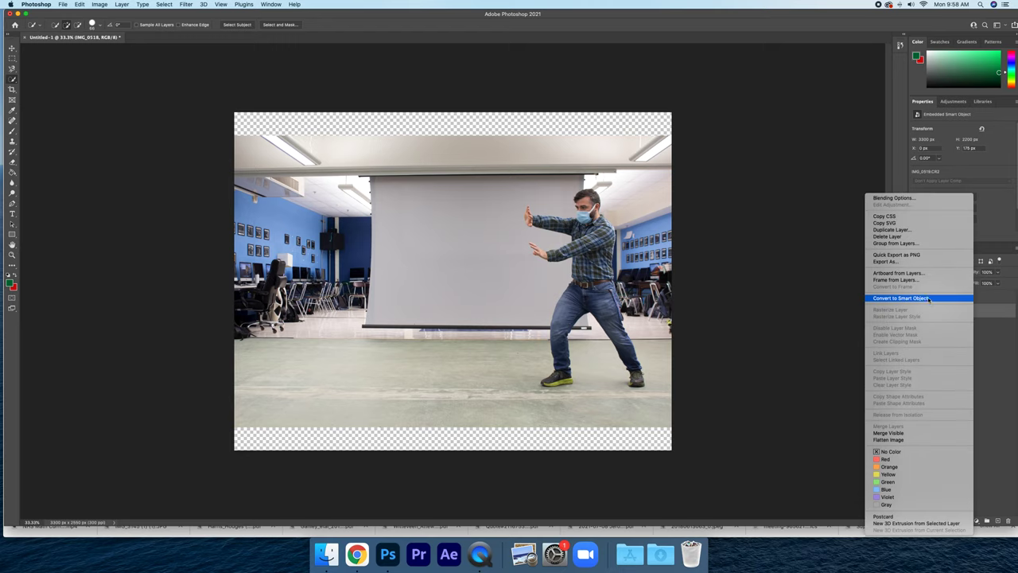
click(987, 349)
right_click(928, 301)
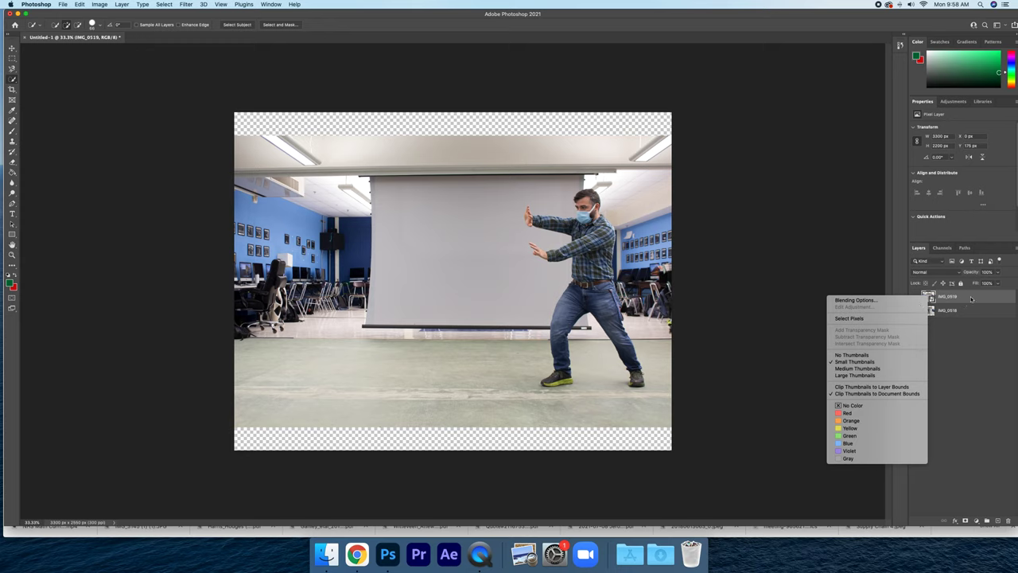
click(972, 298)
right_click(973, 299)
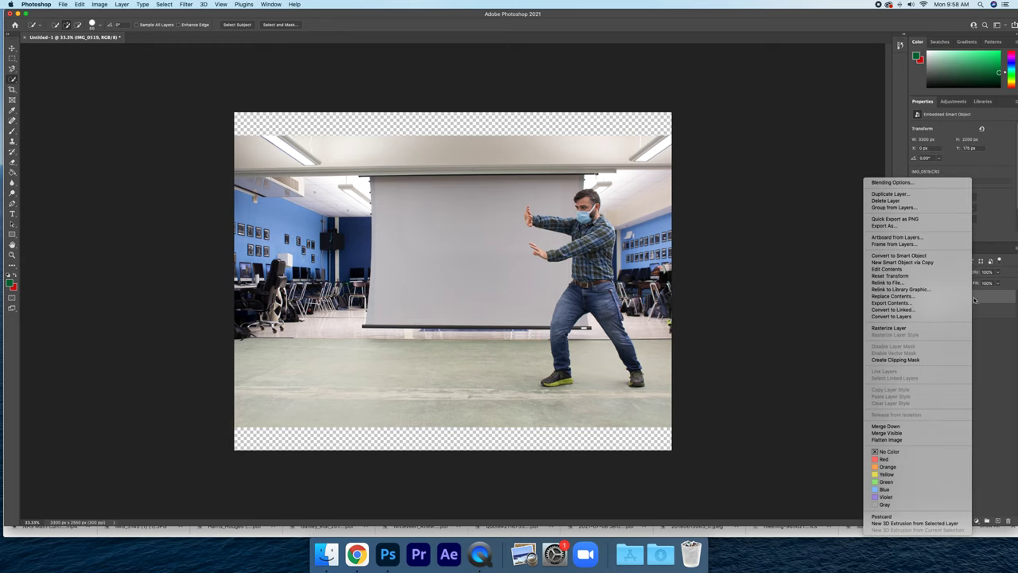
click(923, 327)
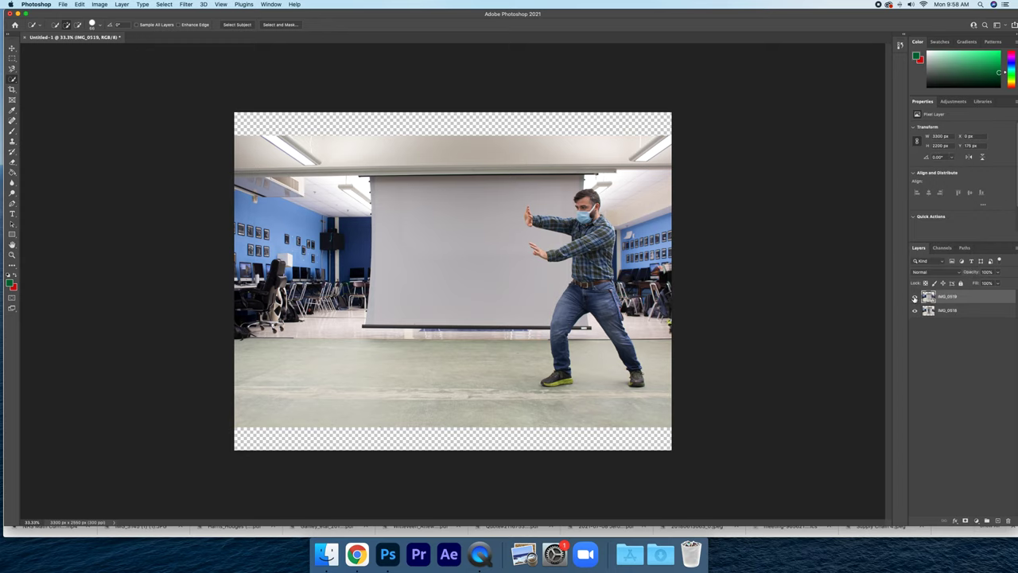
click(914, 297)
Toggle IMG_0519's visibility repeatedly to compare the two poses, leaving it visible.
click(915, 297)
click(914, 298)
click(914, 297)
click(914, 298)
click(914, 297)
click(914, 297)
click(914, 298)
click(914, 298)
click(914, 297)
click(914, 297)
click(915, 298)
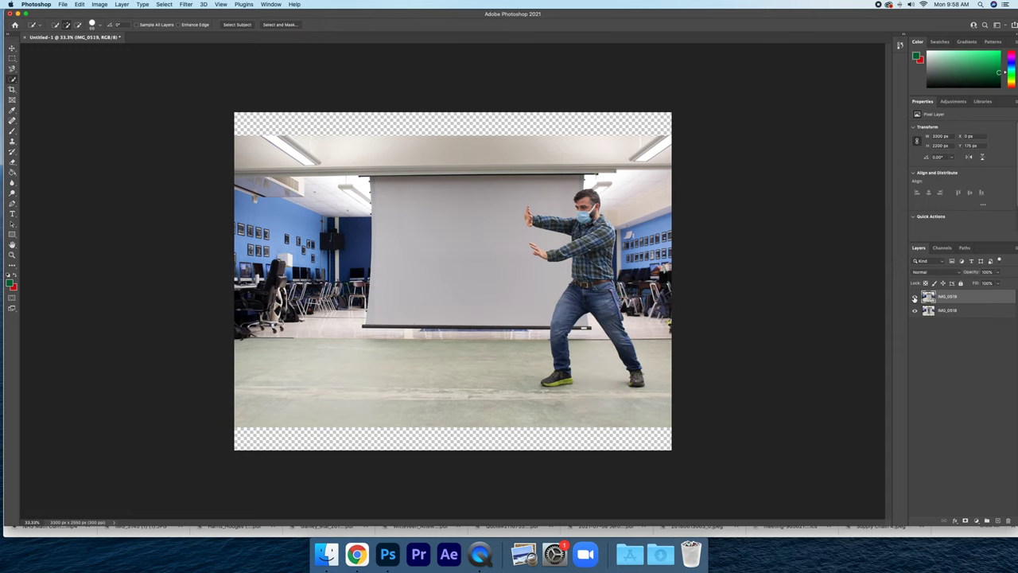
Select the entire canvas and both the IMG_0519 and IMG_0518 layers.
shift+click(971, 312)
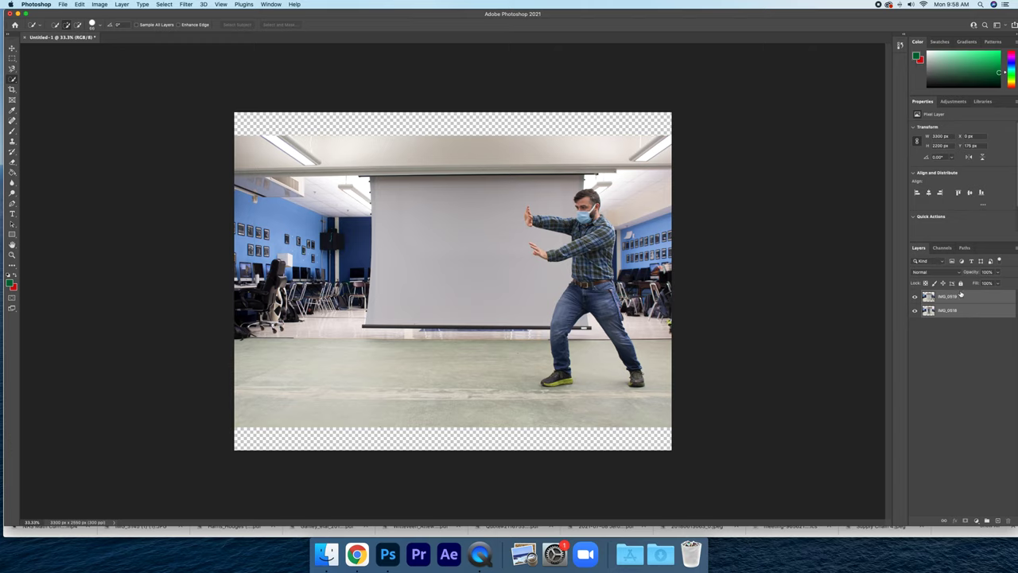
click(963, 333)
key(super+a)
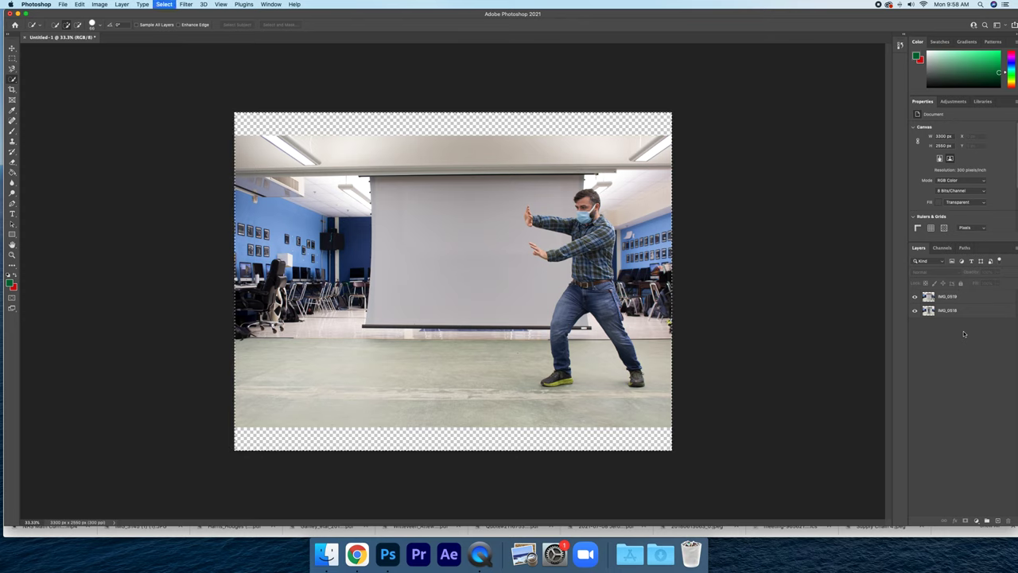
click(968, 298)
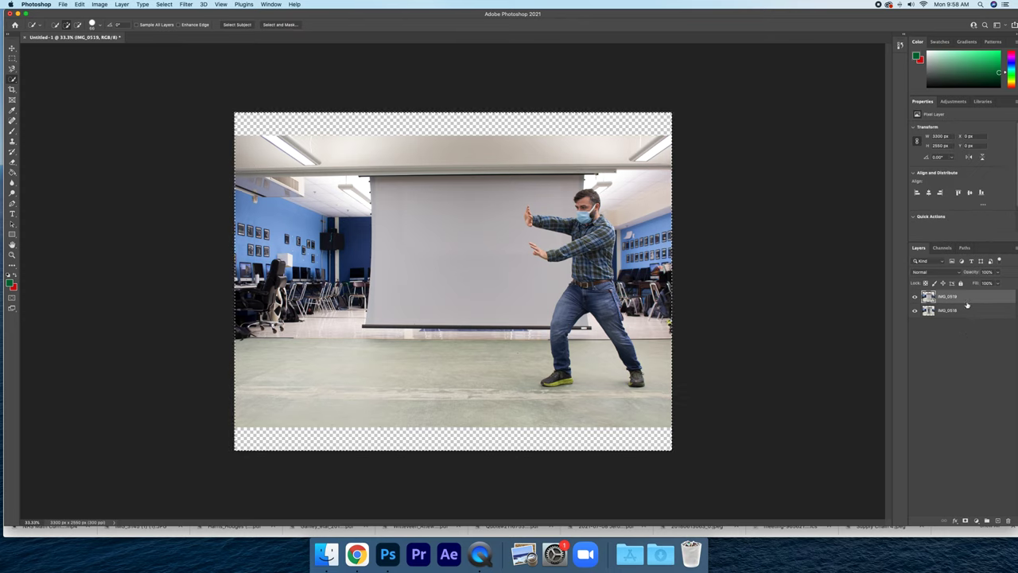
shift+click(968, 311)
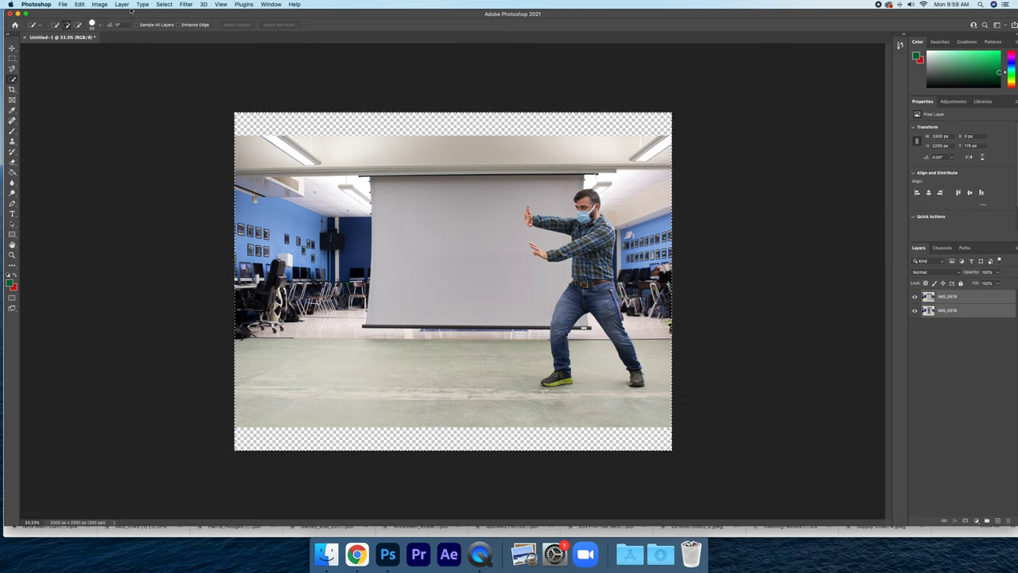
click(80, 5)
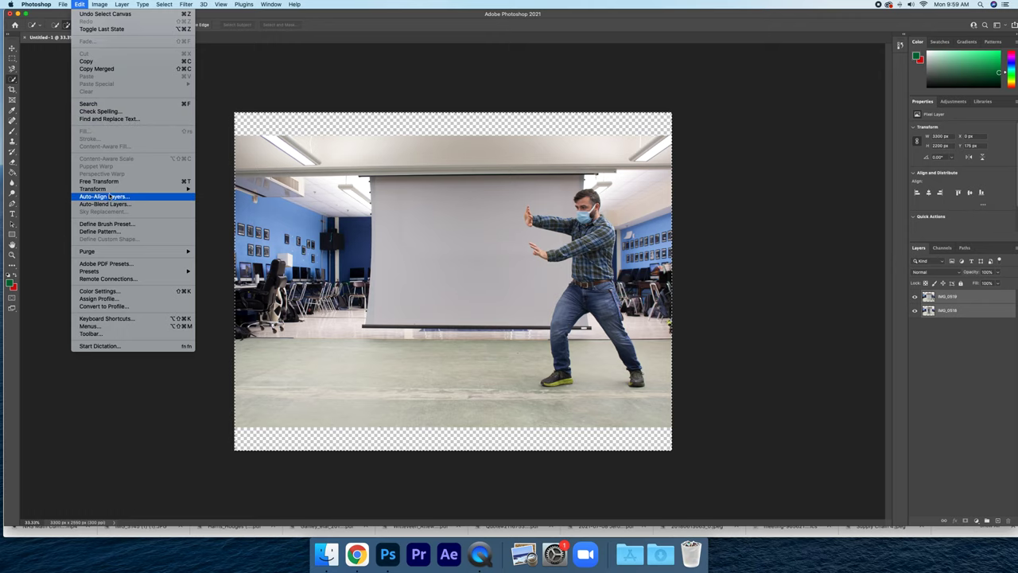
Run Auto-Align Layers with Auto projection, Vignette Removal and Geometric Distortion enabled.
mouse_move(115, 191)
click(115, 197)
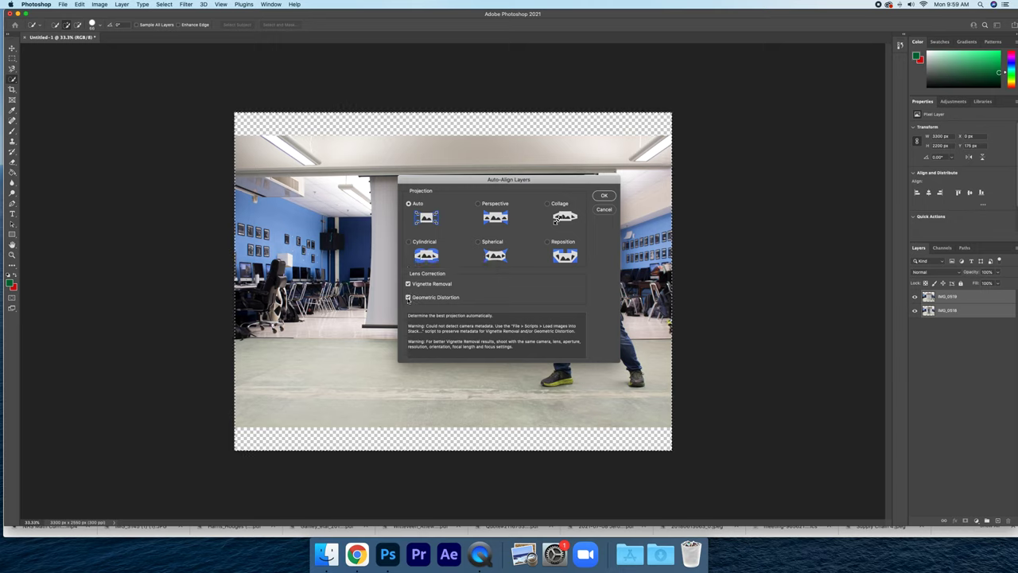
click(605, 196)
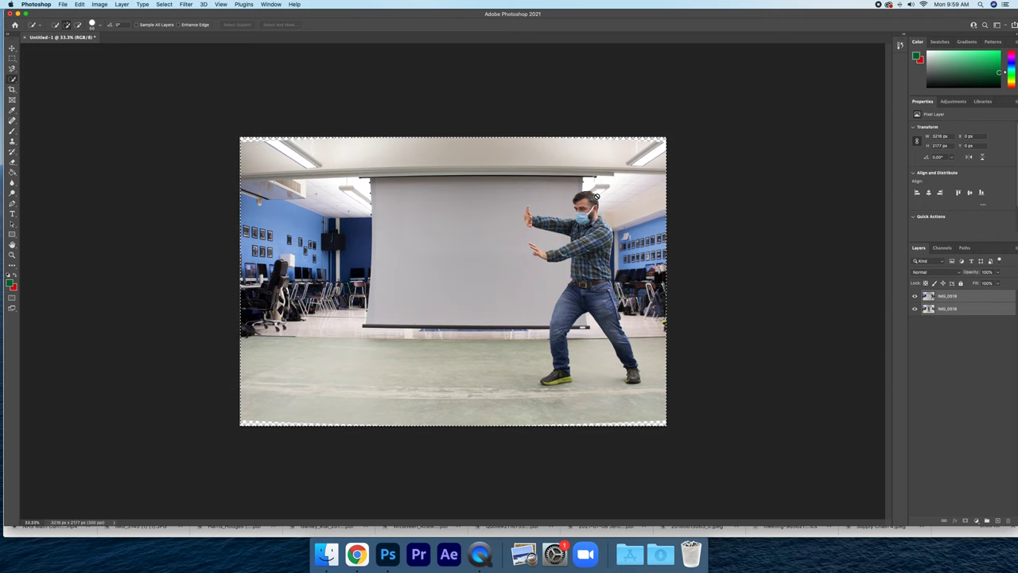
Toggle the aligned IMG_0519 layer on and off to check it lines up with the standing pose.
click(915, 296)
click(915, 296)
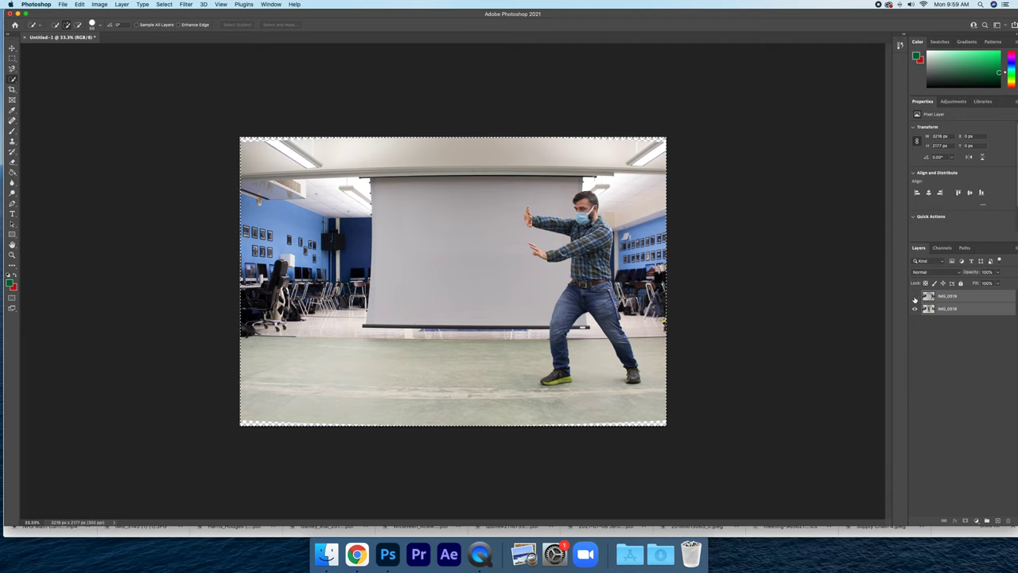
click(915, 296)
click(915, 296)
click(915, 297)
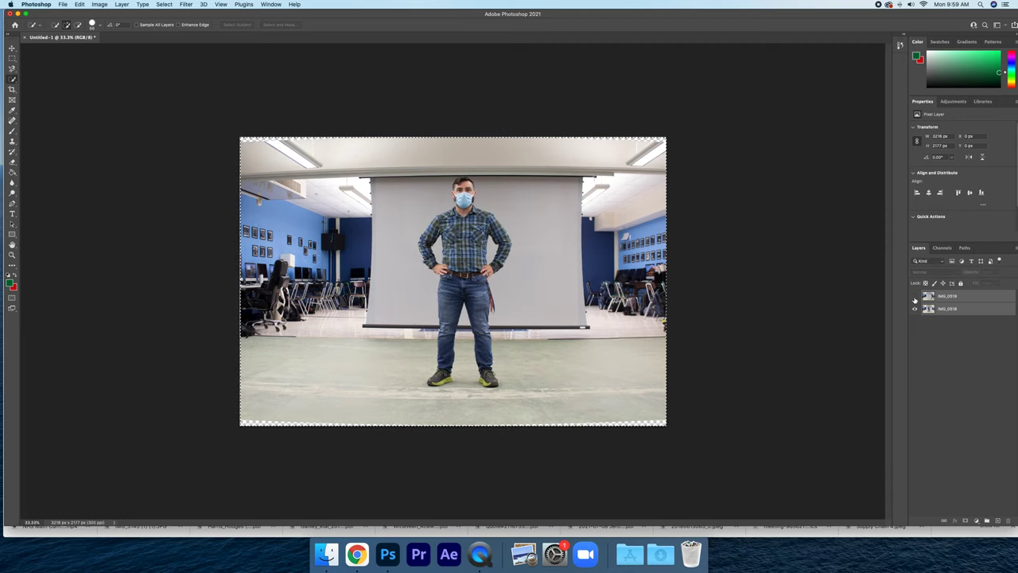
click(915, 298)
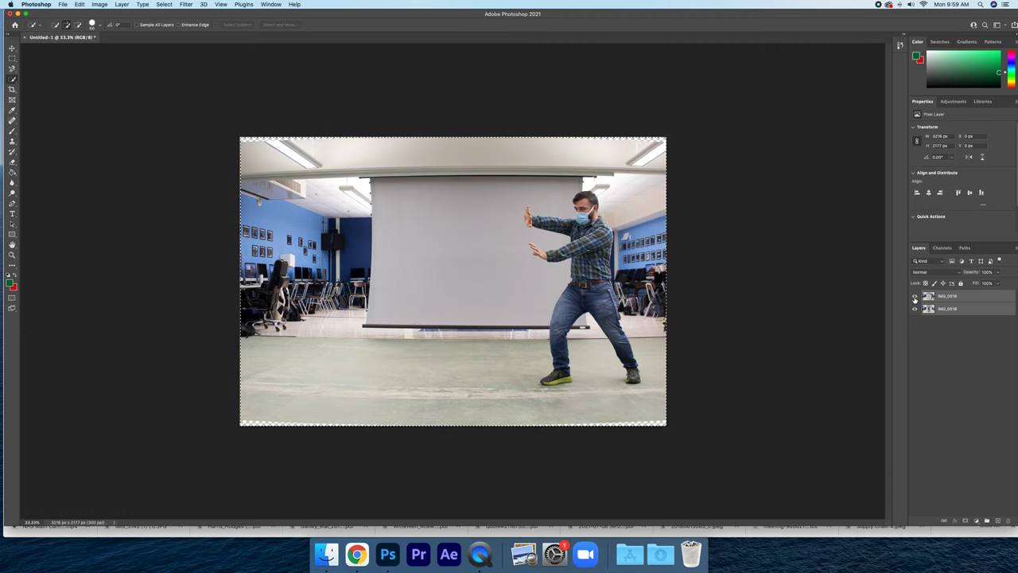
click(957, 299)
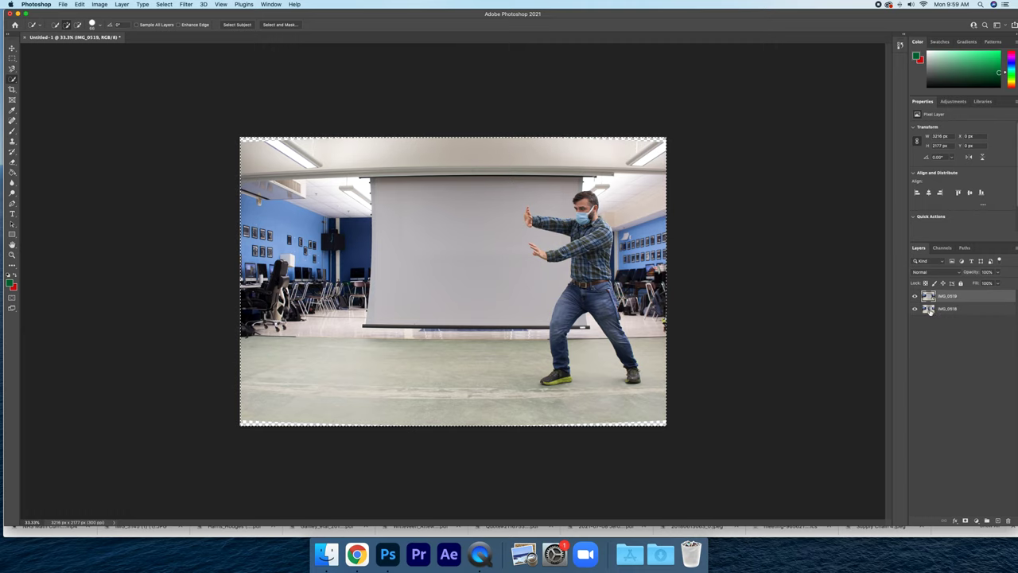
click(915, 296)
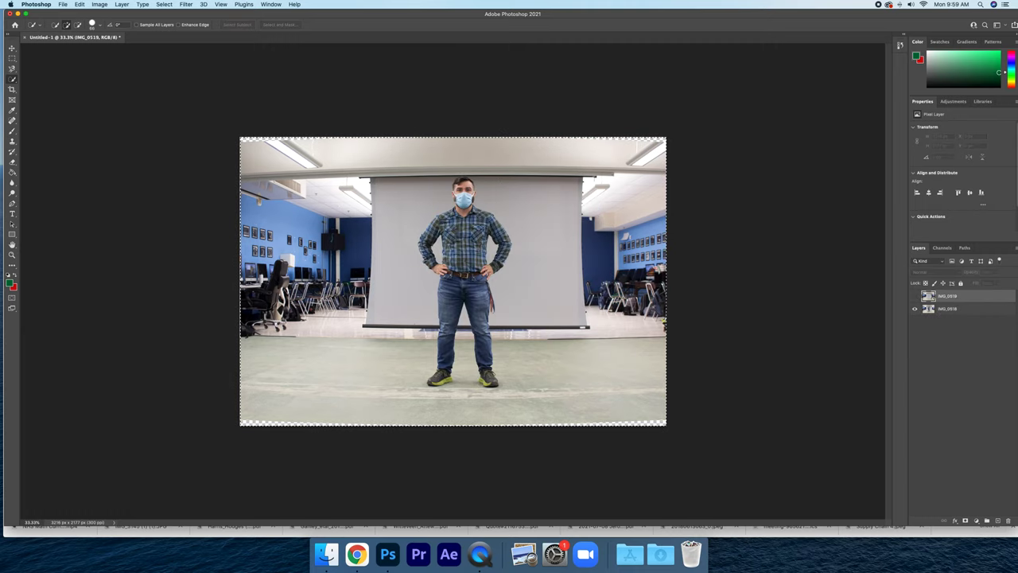
click(915, 296)
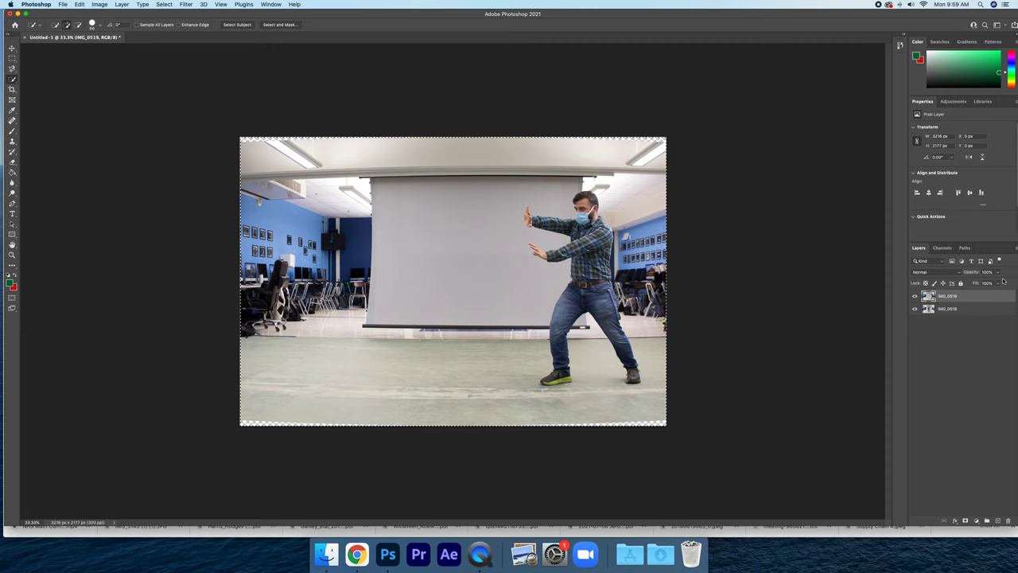
click(999, 283)
Lower IMG_0519's opacity to 80% and switch to the Quick Selection Tool.
drag(998, 287, 991, 284)
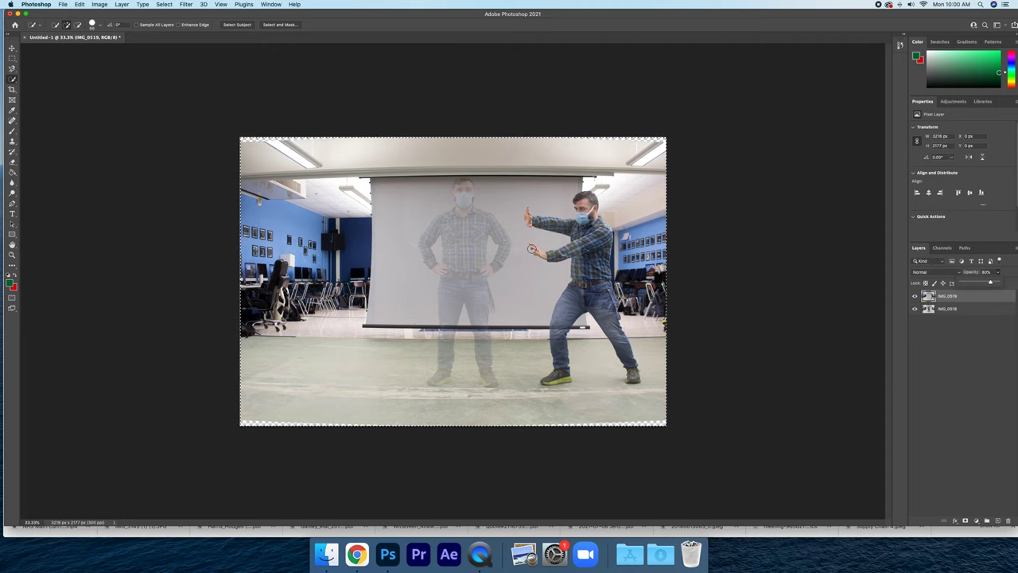
right_click(12, 80)
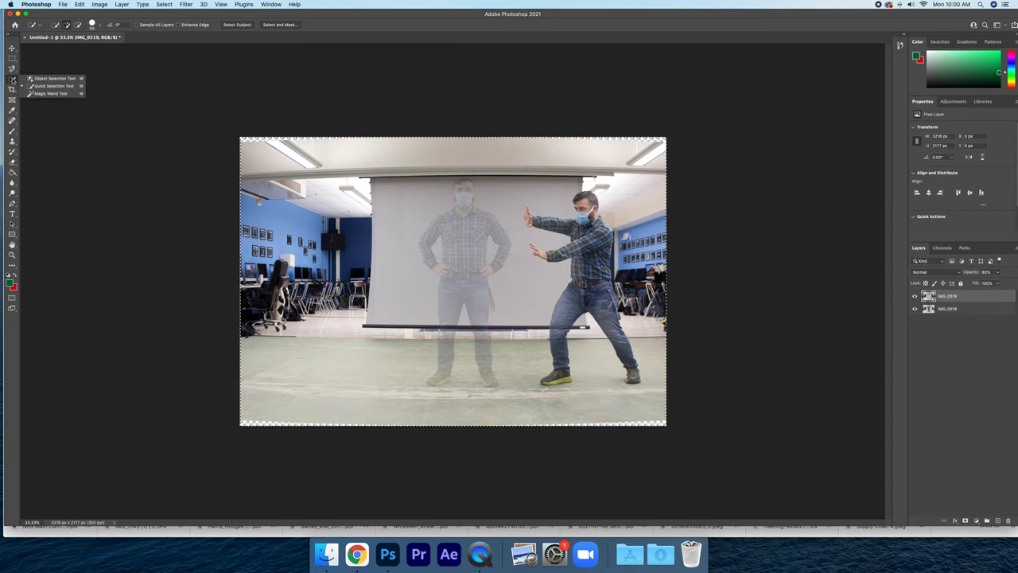
click(53, 85)
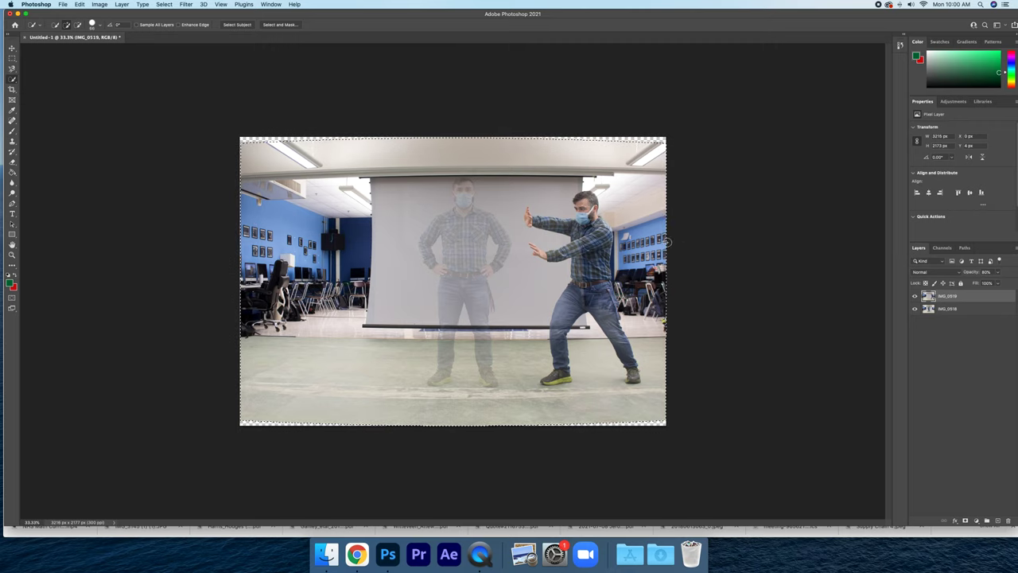
click(450, 150)
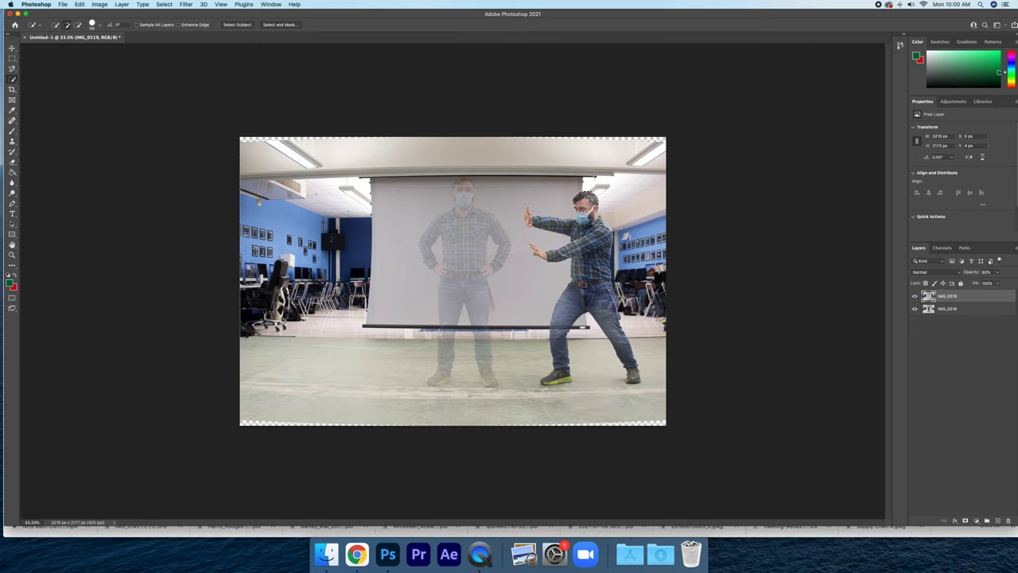
Quick-select the man's head, hand, legs and shoes, undoing the stroke that caught the projector screen.
mouse_move(583, 197)
mouse_down()
mouse_move(606, 255)
mouse_move(575, 223)
mouse_move(528, 213)
mouse_up()
drag(534, 247, 539, 251)
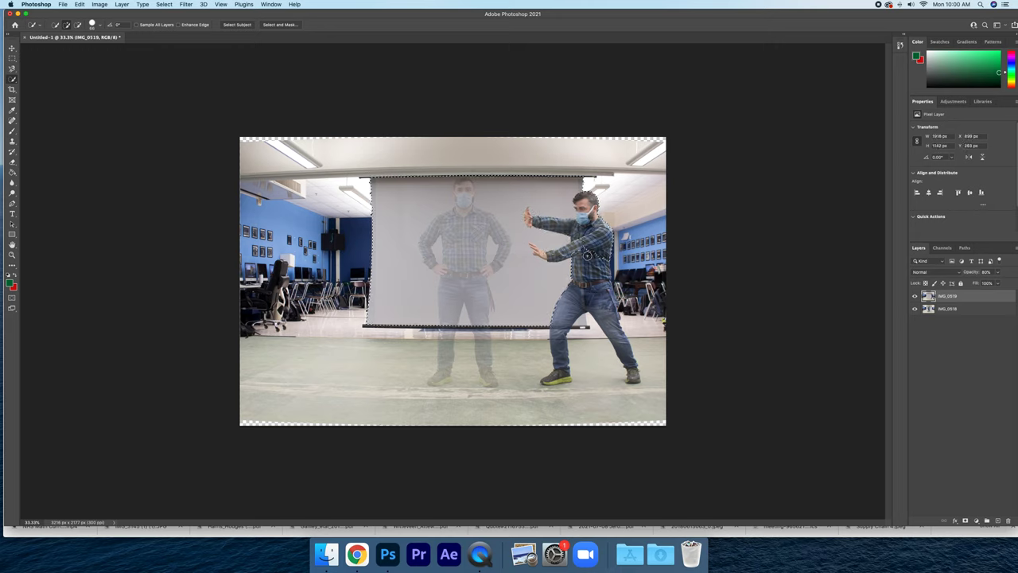
key(super+z)
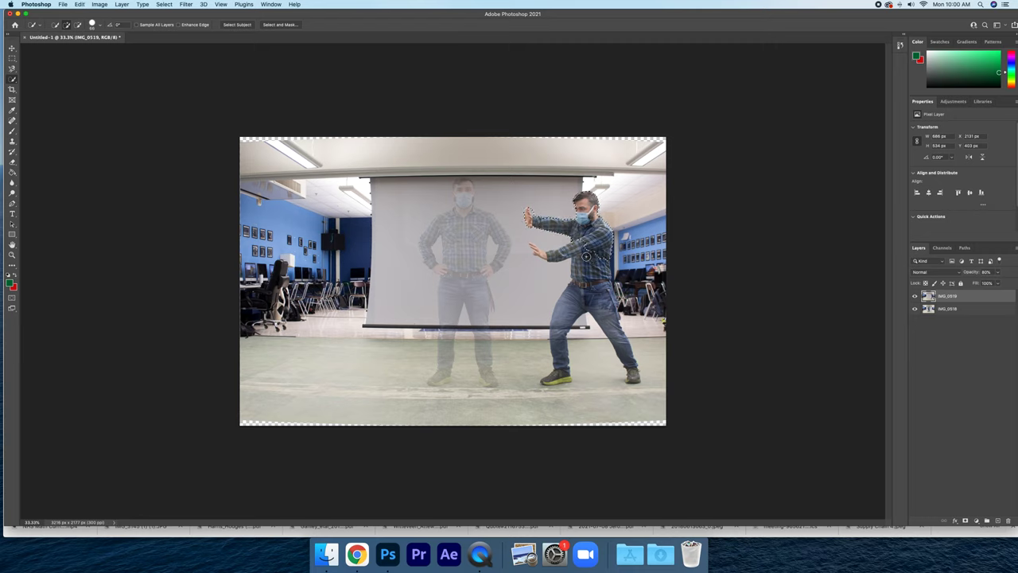
drag(592, 299, 595, 304)
alt+click(611, 263)
key(super+equal)
key(super+equal)
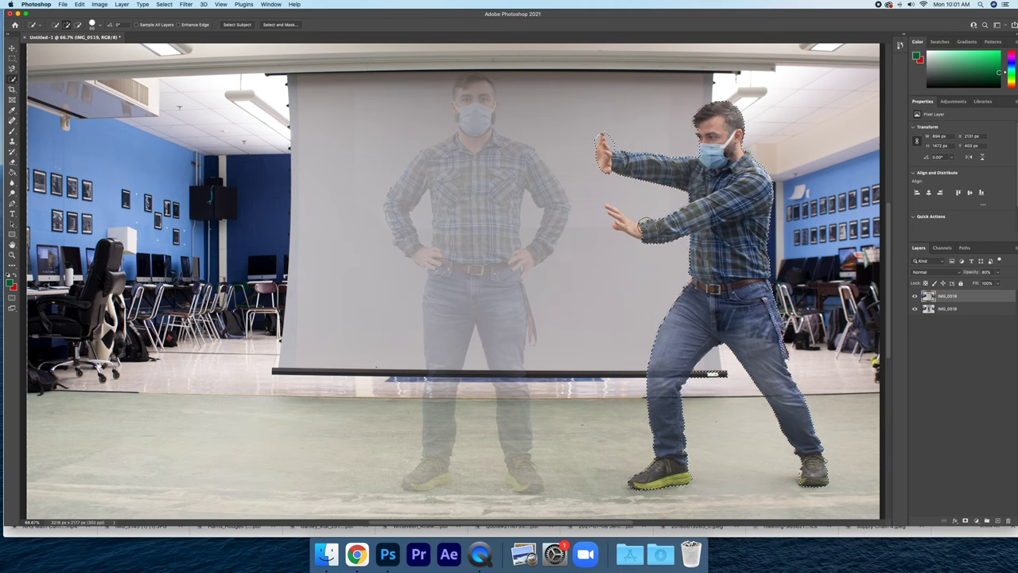
Shrink the Quick Selection brush to about 29 px.
click(99, 27)
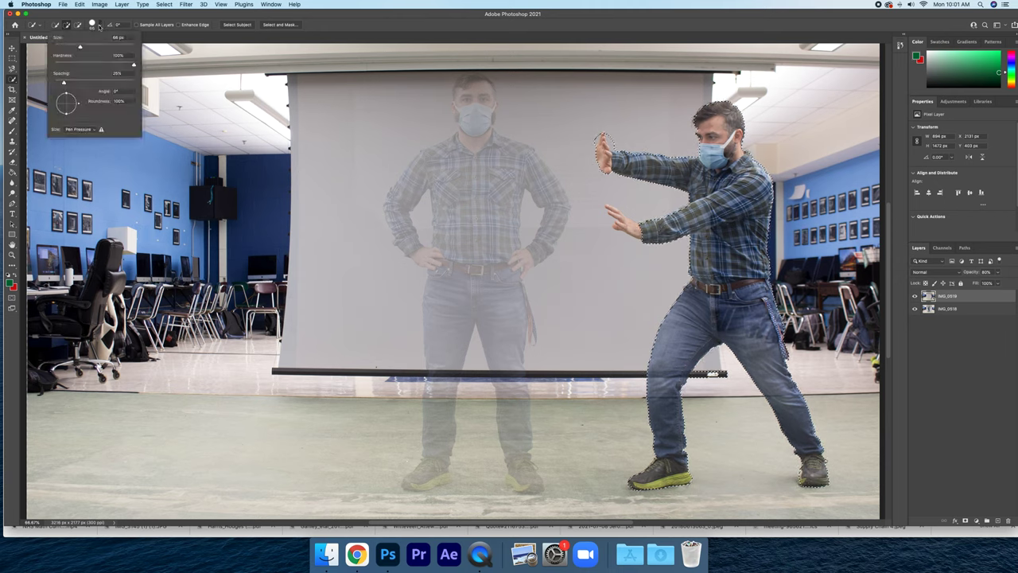
drag(79, 47, 61, 47)
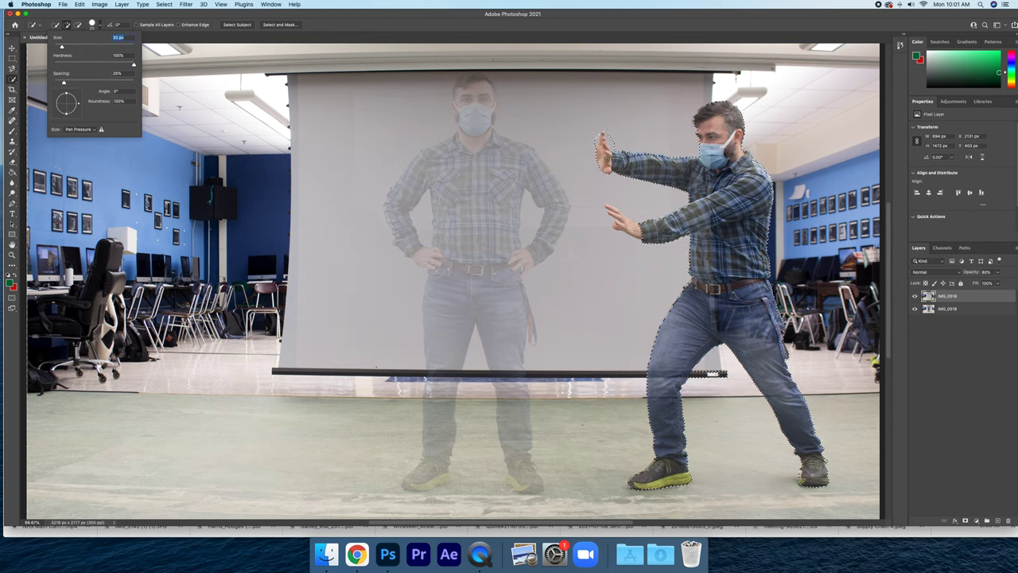
click(606, 159)
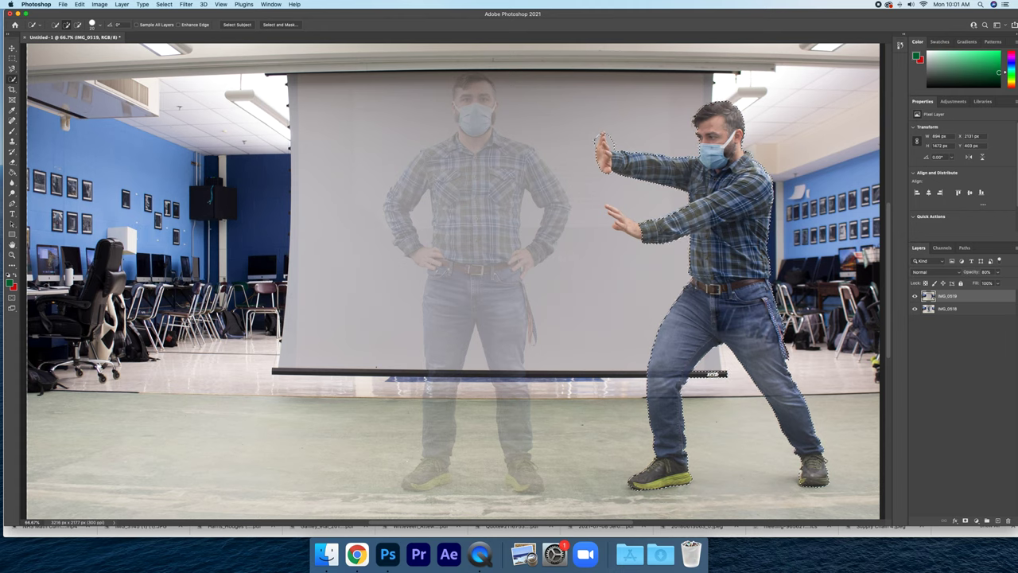
Refine the man's selection at his hands, subtracting the background gap between them.
key(alt)
click(610, 211)
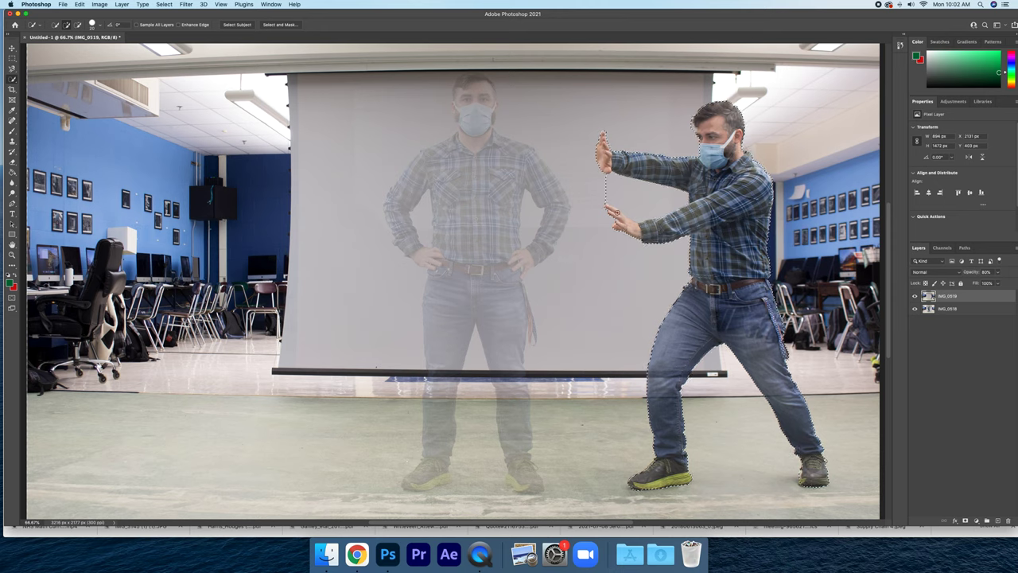
key(alt)
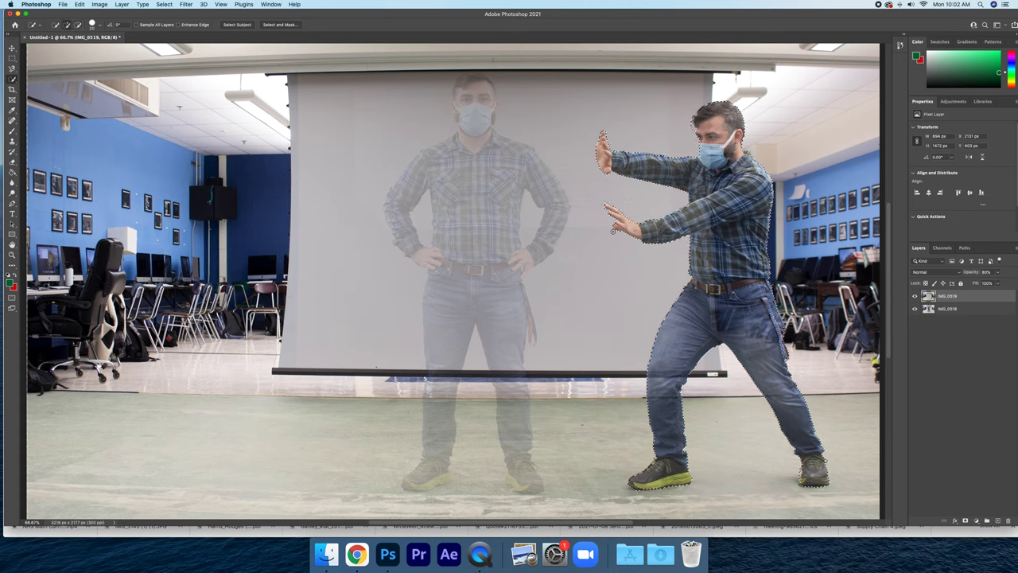
click(165, 5)
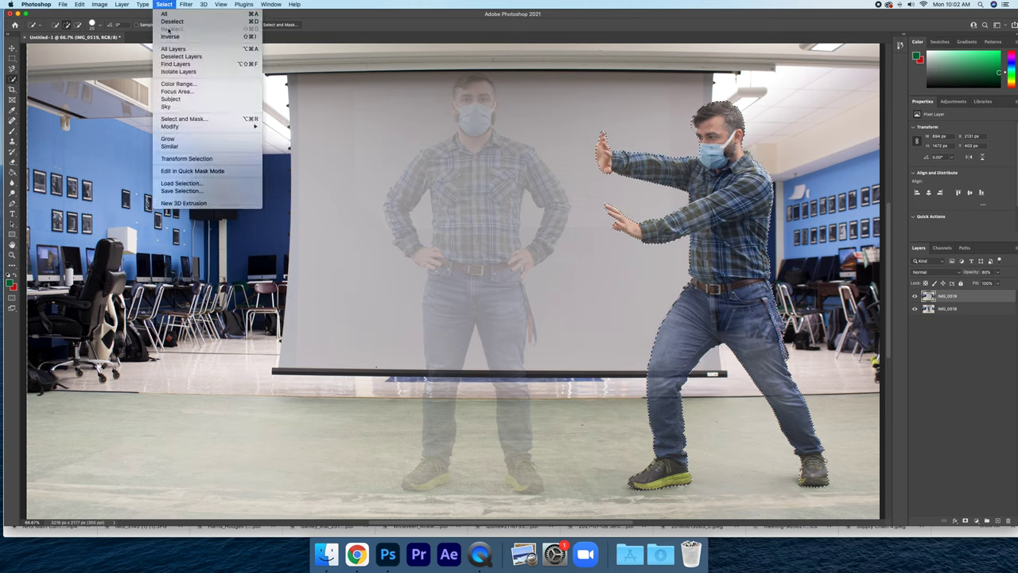
Invert the selection, delete the background, deselect, and set IMG_0519 opacity to 100%.
click(249, 37)
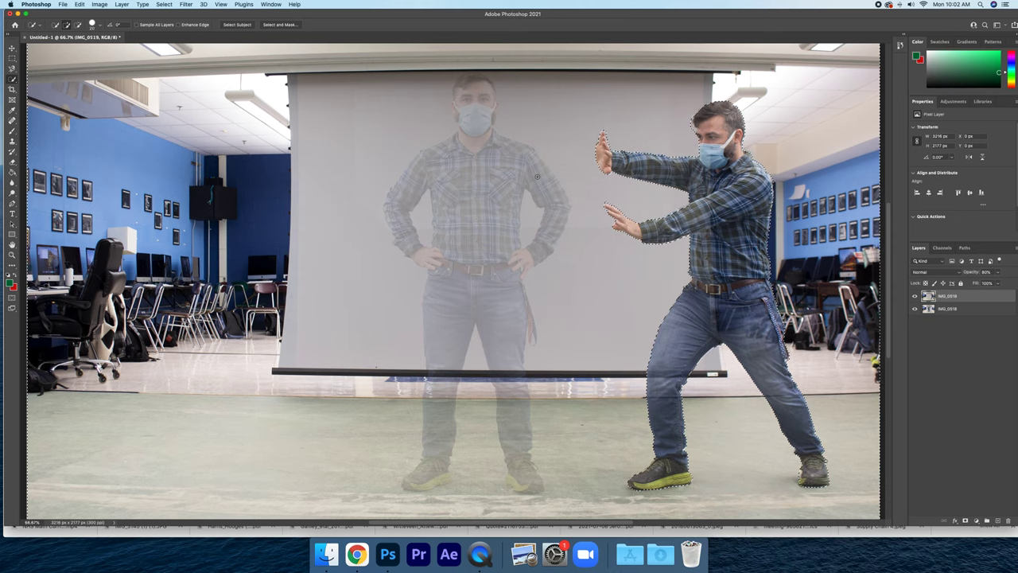
key(BackSpace)
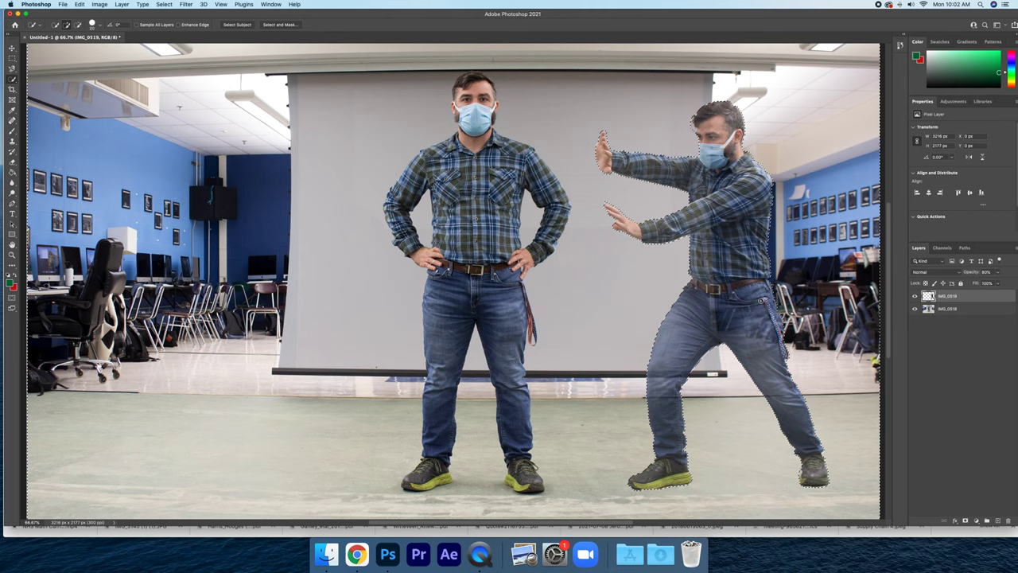
key(super+d)
click(999, 272)
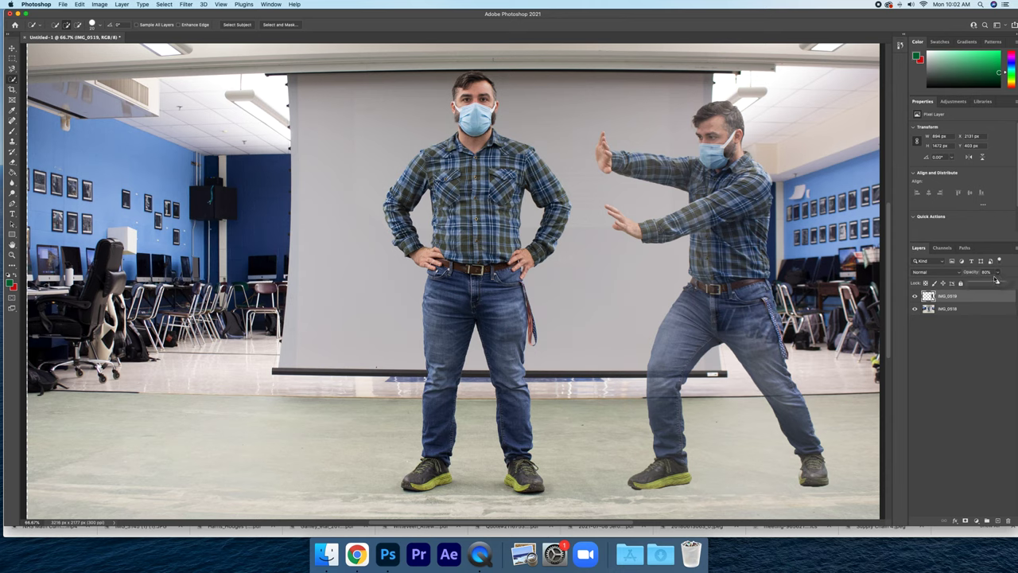
drag(1000, 283, 1007, 283)
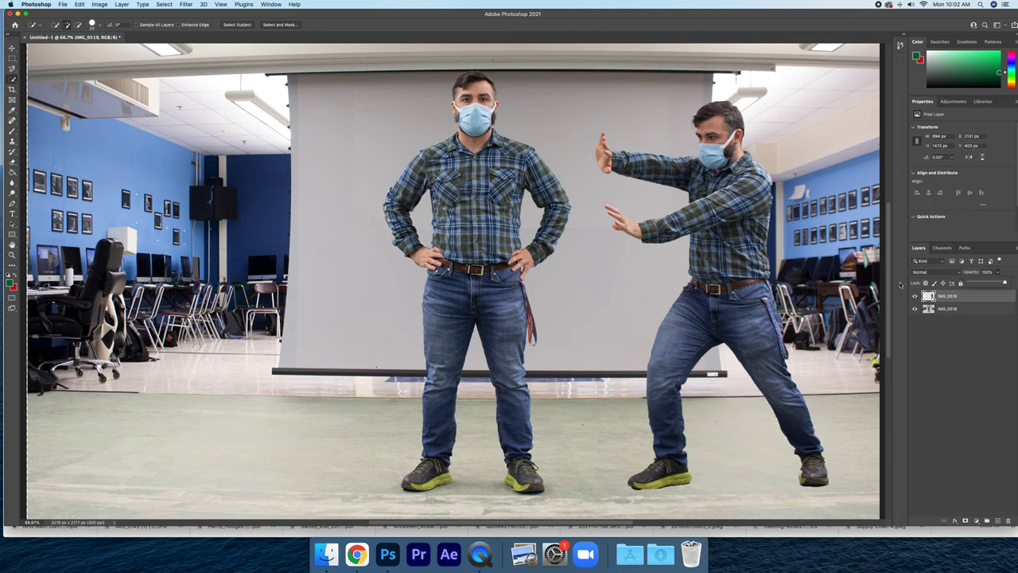
Undo back to the man's selection at 80% and feather it by 1 pixel.
key(ctrl+z)
key(ctrl+z)
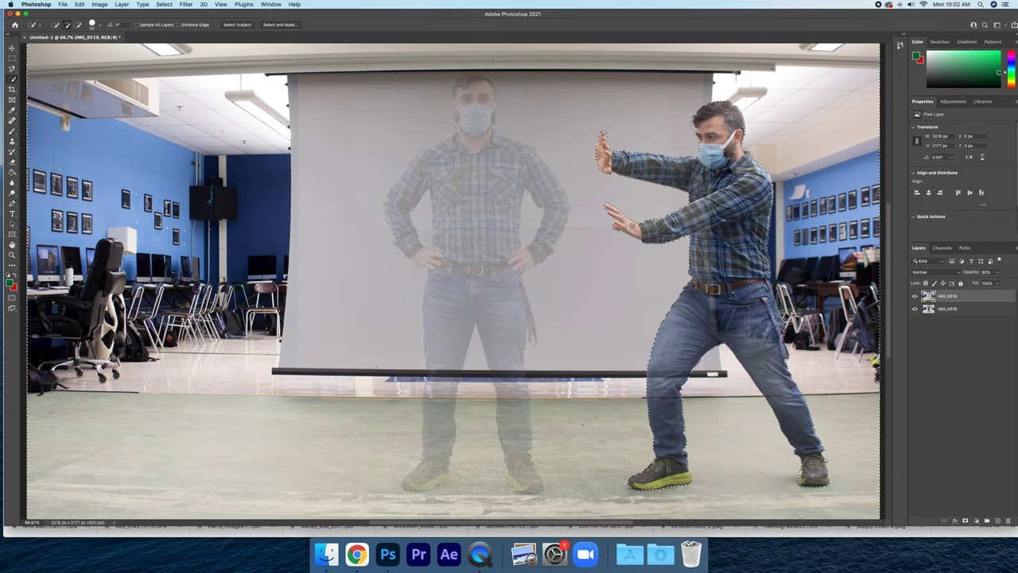
click(166, 5)
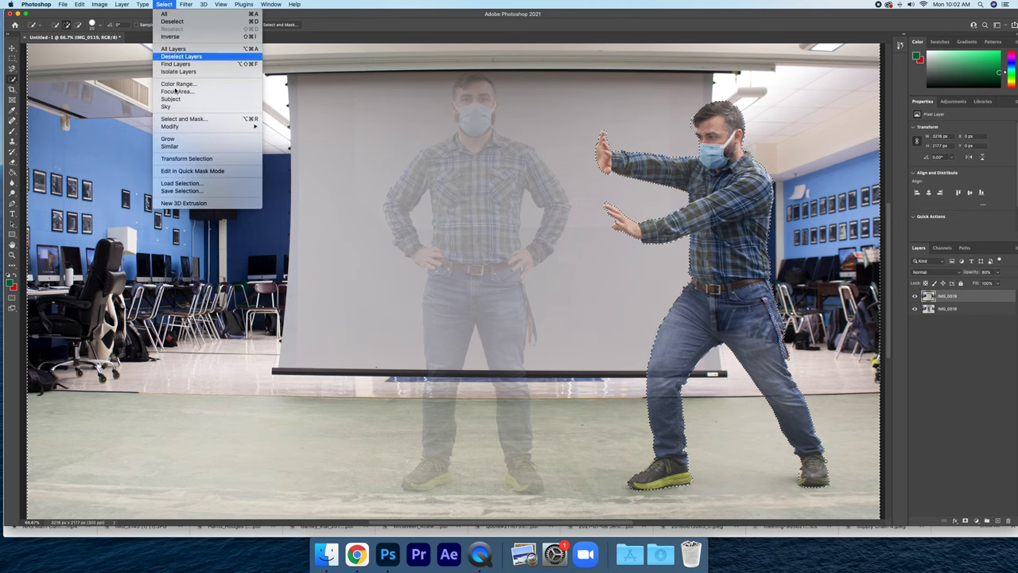
mouse_move(179, 132)
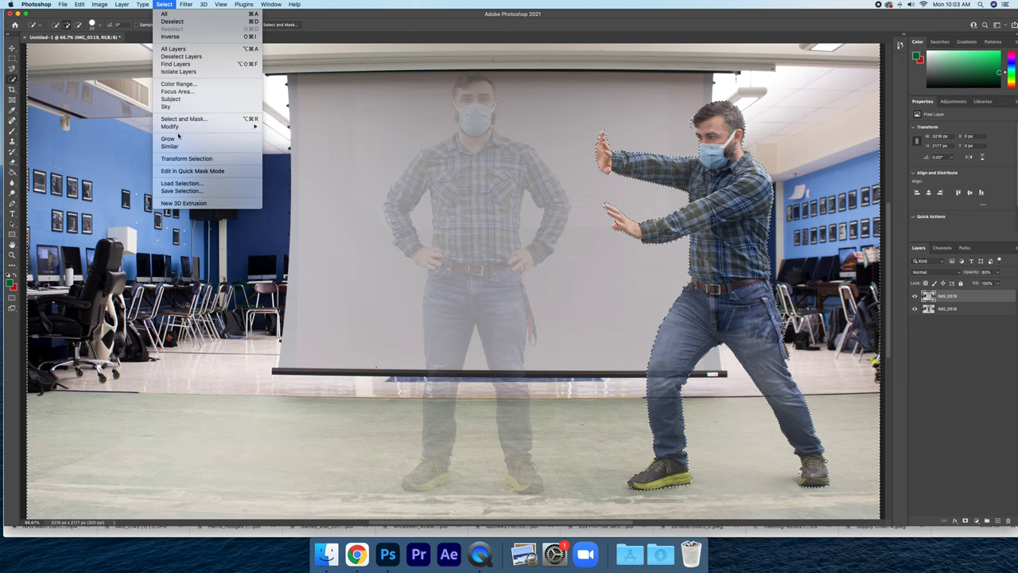
click(282, 157)
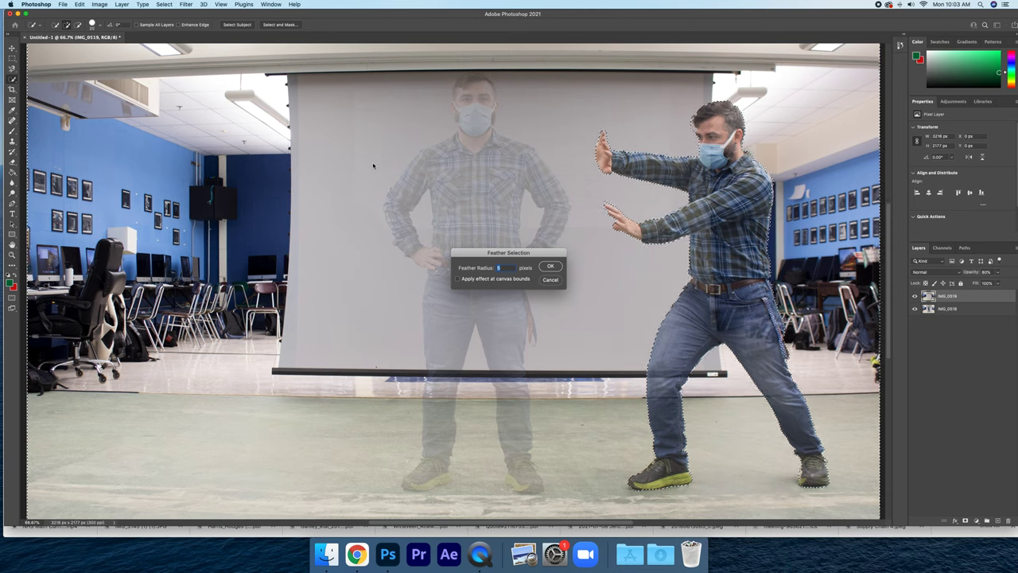
text(10)
key(Return)
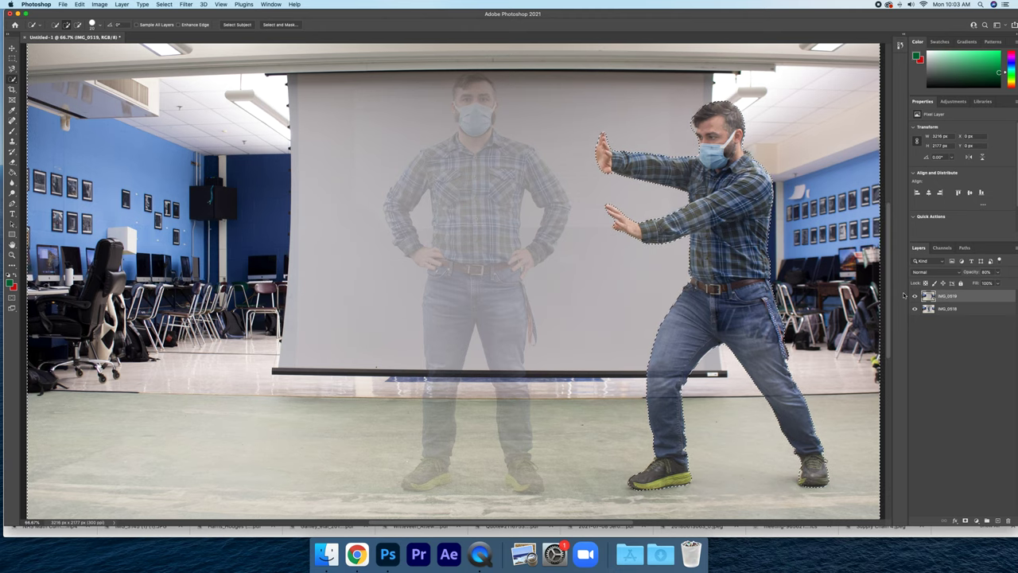
Undo the accidental deletion, delete the inverted background, and restore IMG_0519 to 100% opacity.
key(super+alt+r)
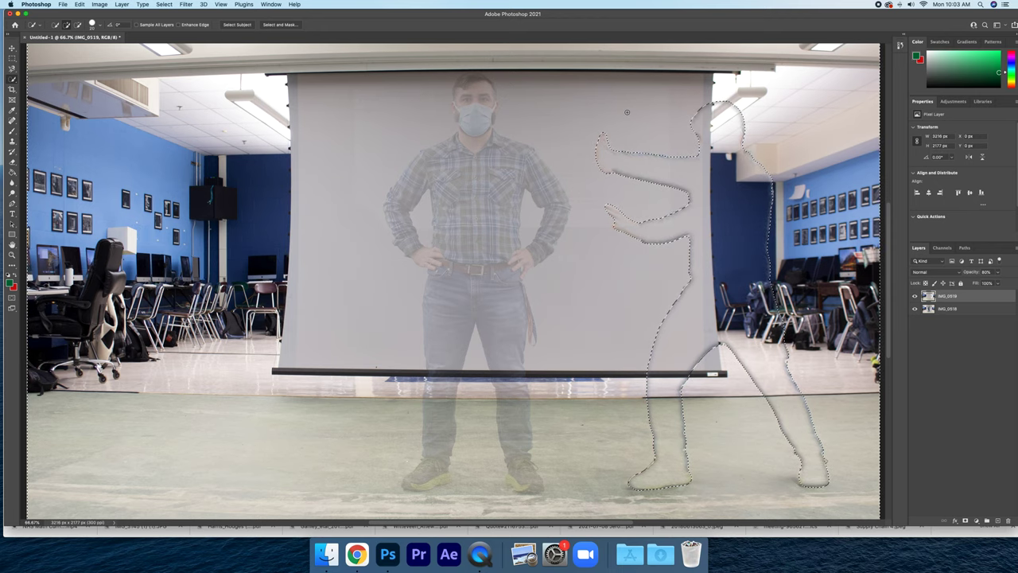
key(super+z)
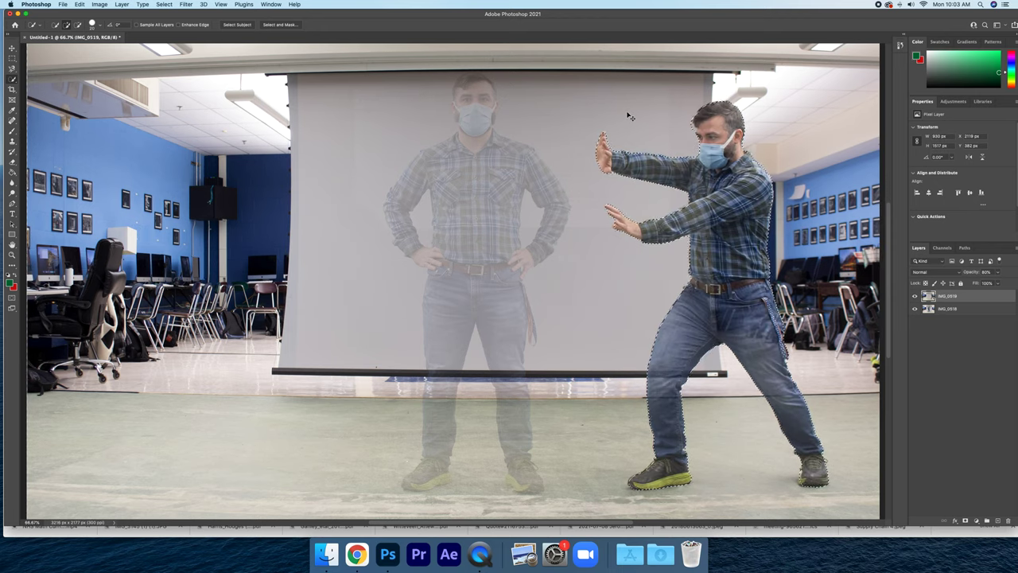
key(super+shift+i)
key(BackSpace)
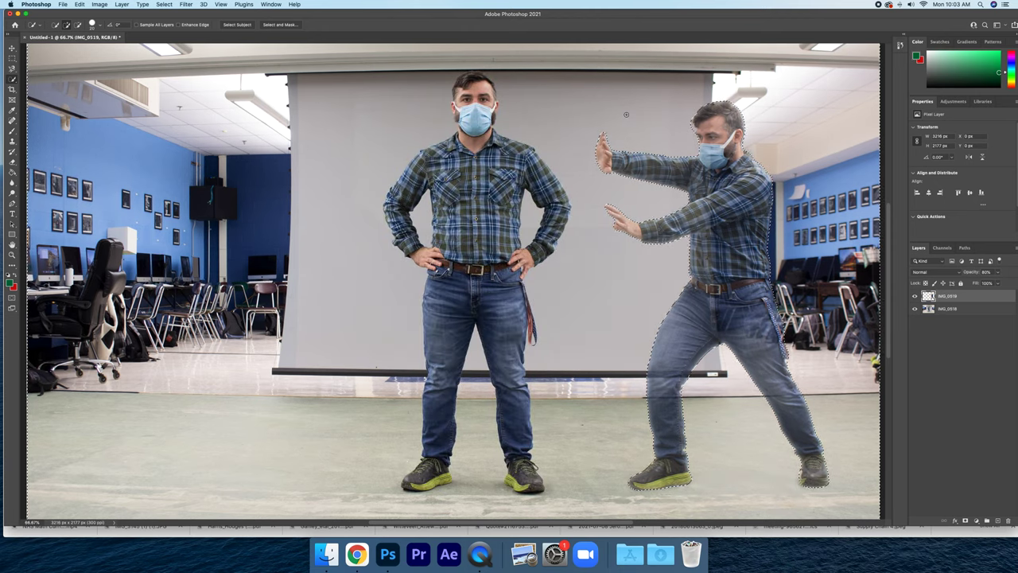
click(998, 272)
drag(1000, 283, 1010, 283)
key(super+d)
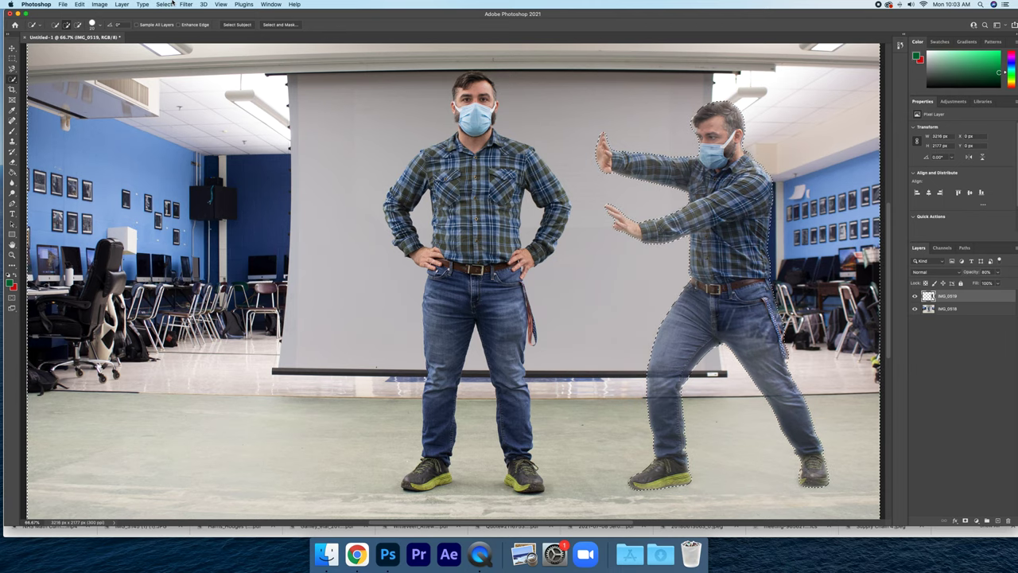
Return to the man's selection at 80% and expand it by 10 pixels.
key(8)
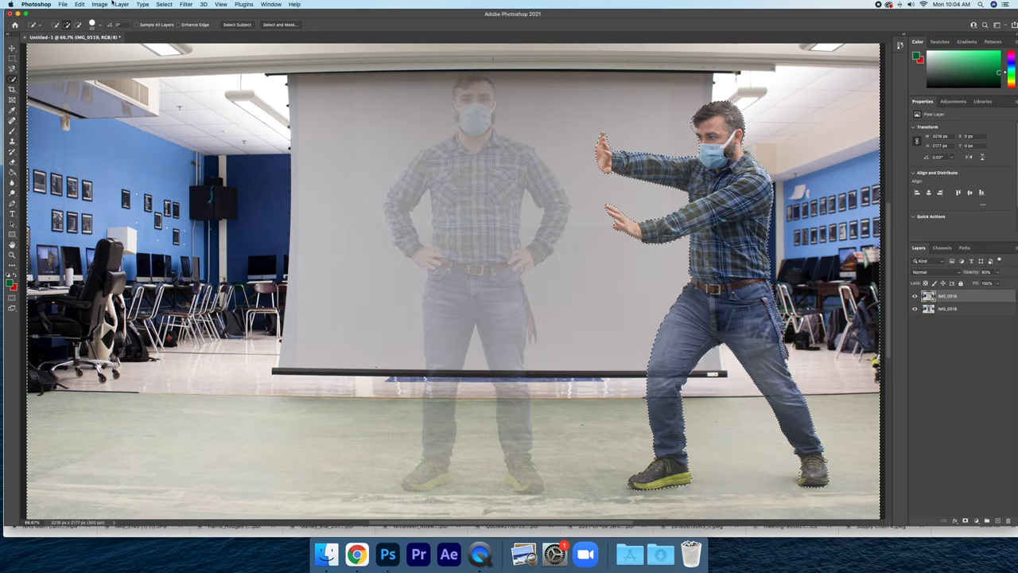
click(163, 4)
mouse_move(186, 129)
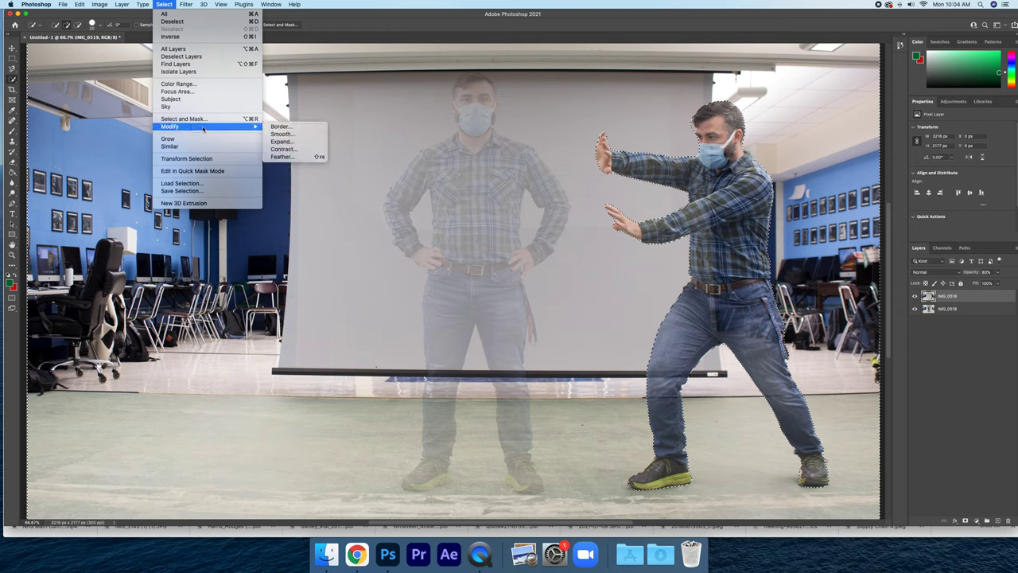
click(279, 143)
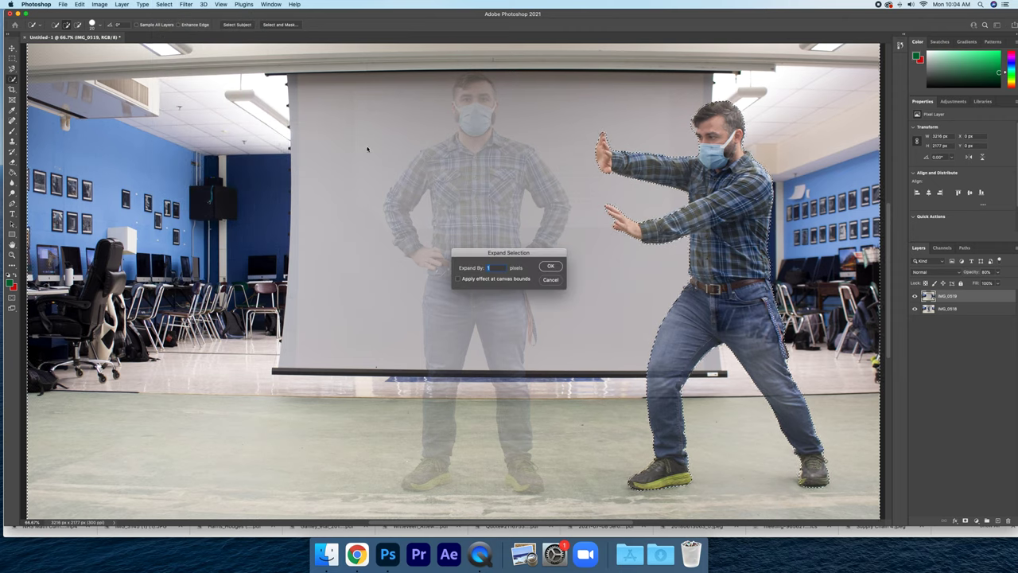
text(10)
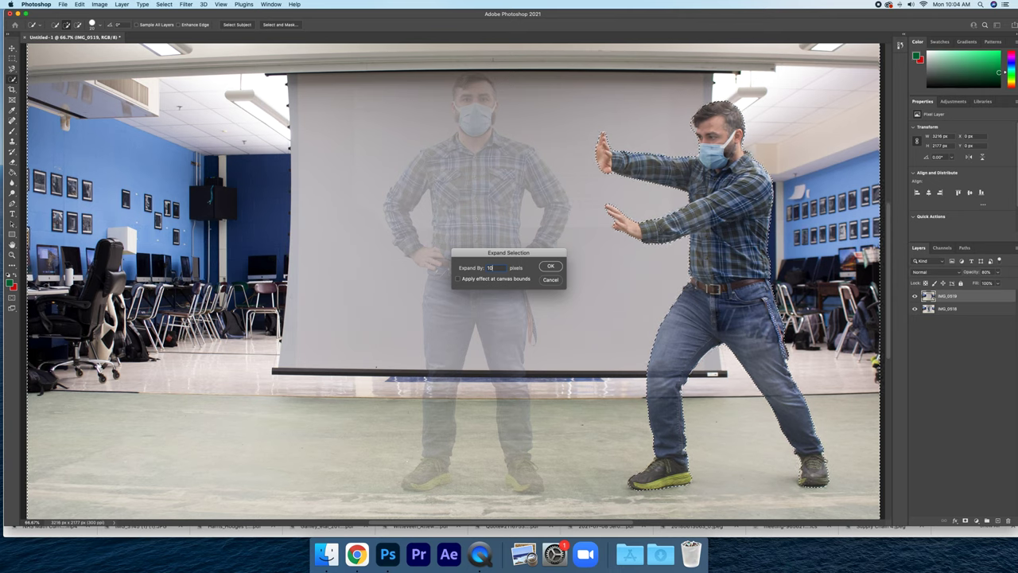
key(Return)
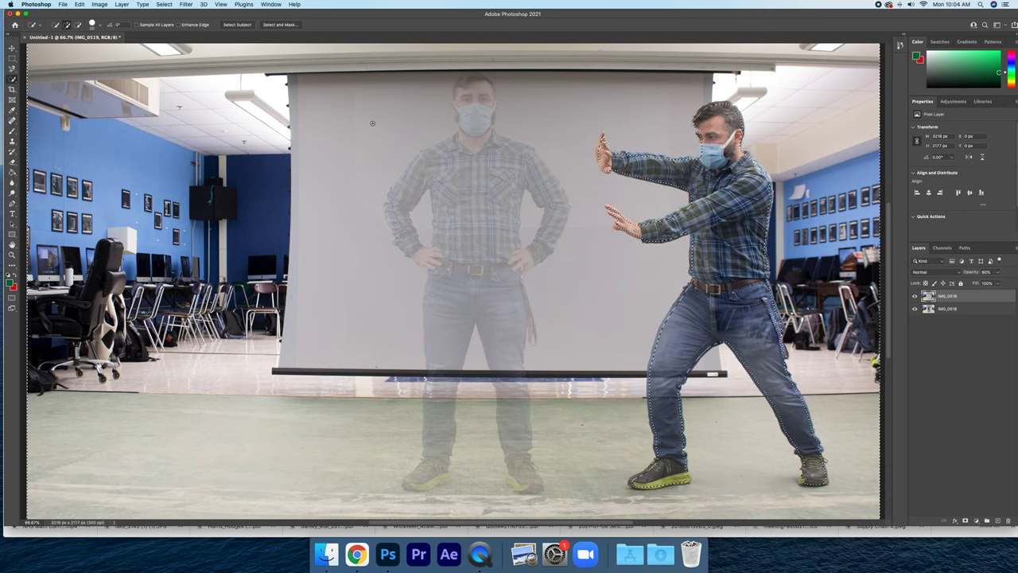
Contract the selection back by 10 pixels.
click(165, 4)
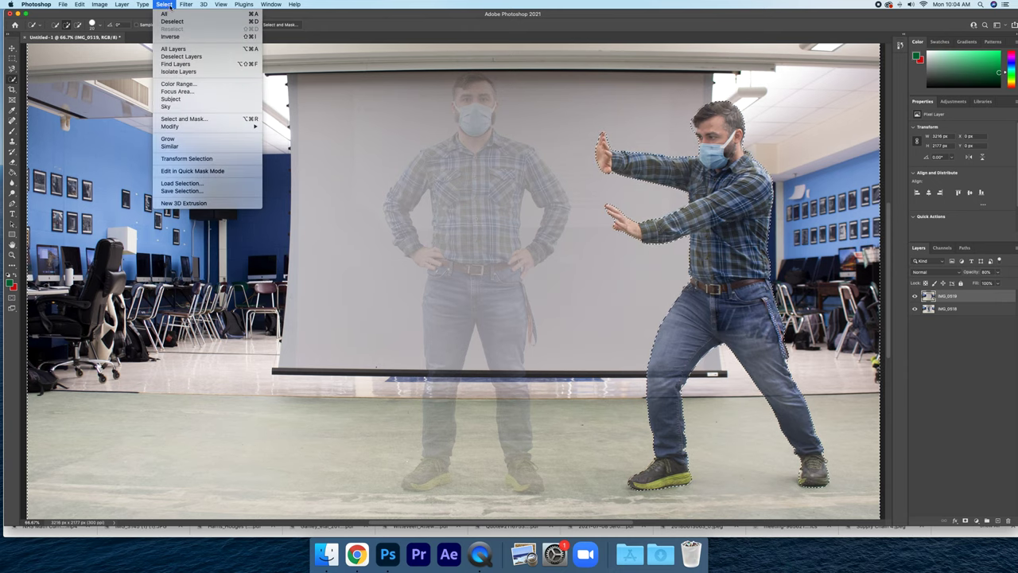
mouse_move(249, 127)
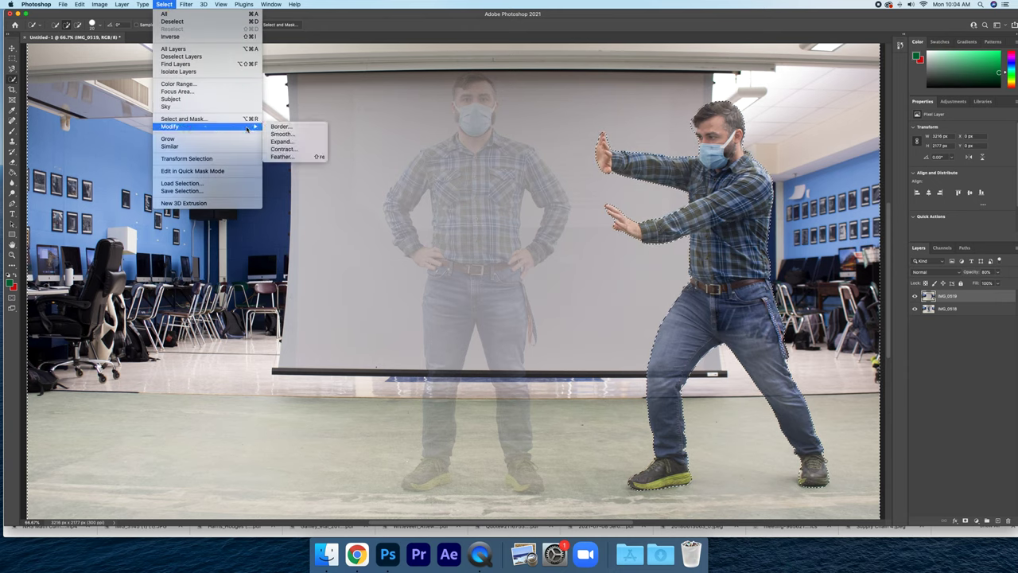
click(287, 149)
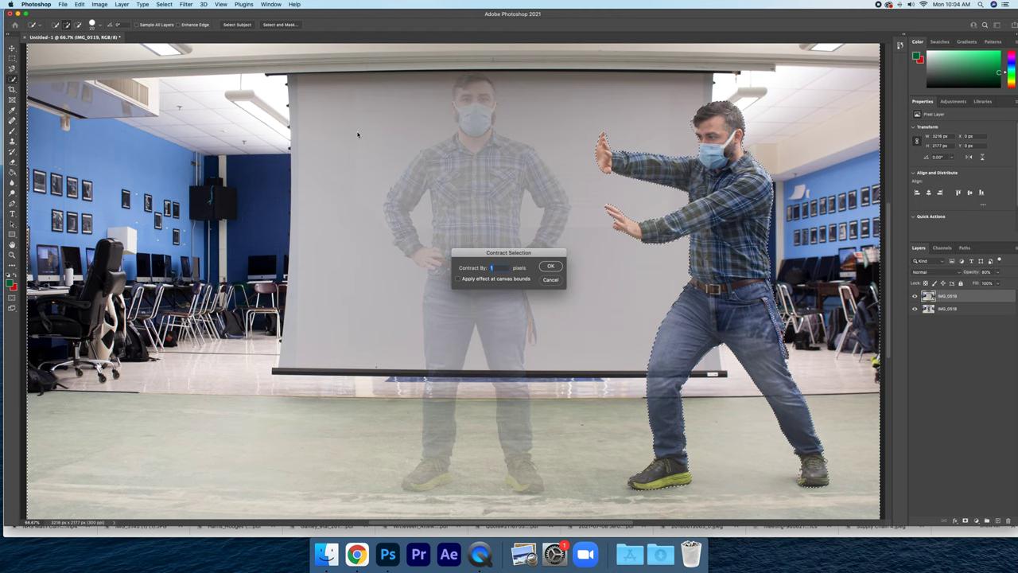
text(10)
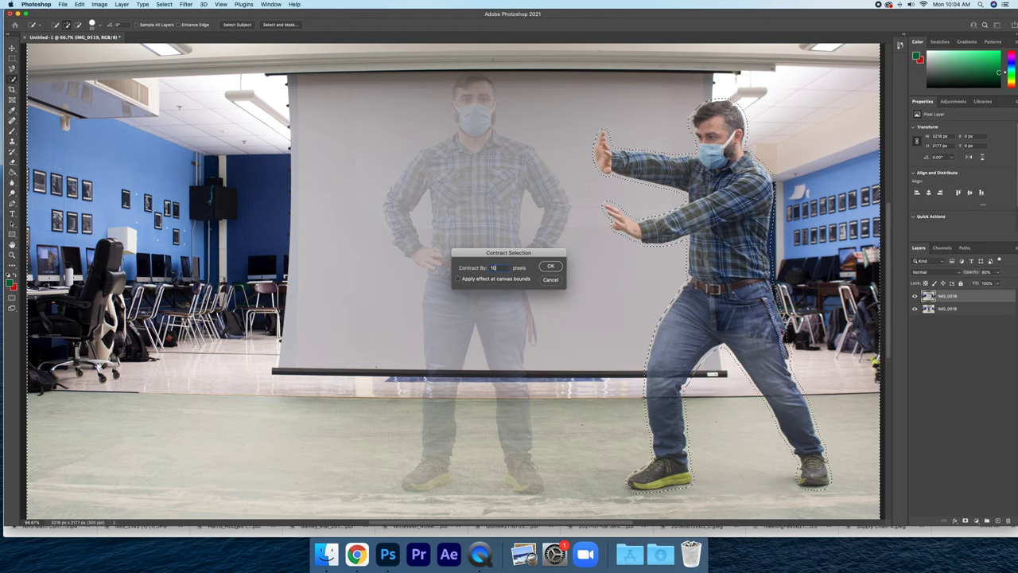
key(Return)
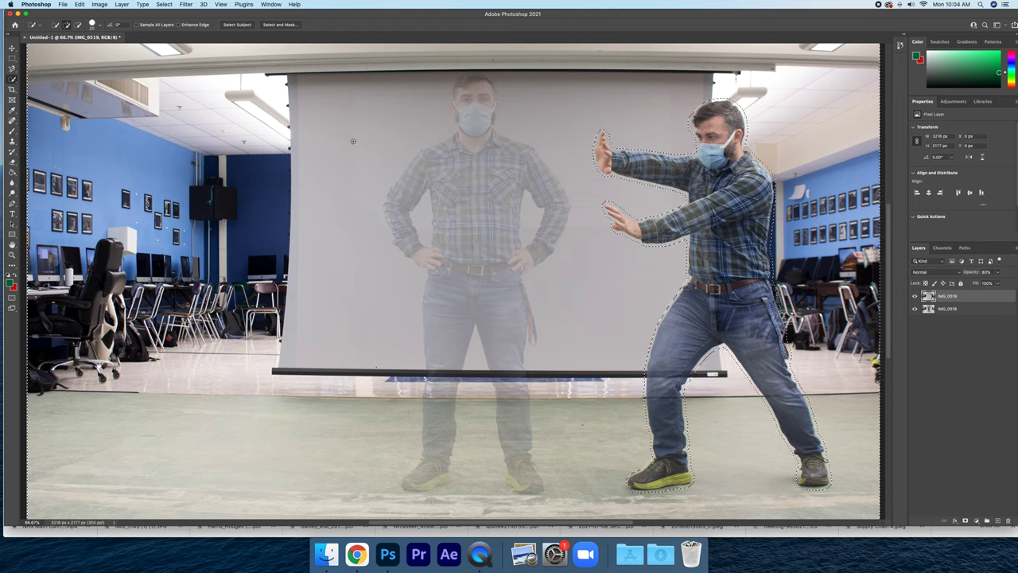
Feather the selection by 5 pixels.
click(165, 4)
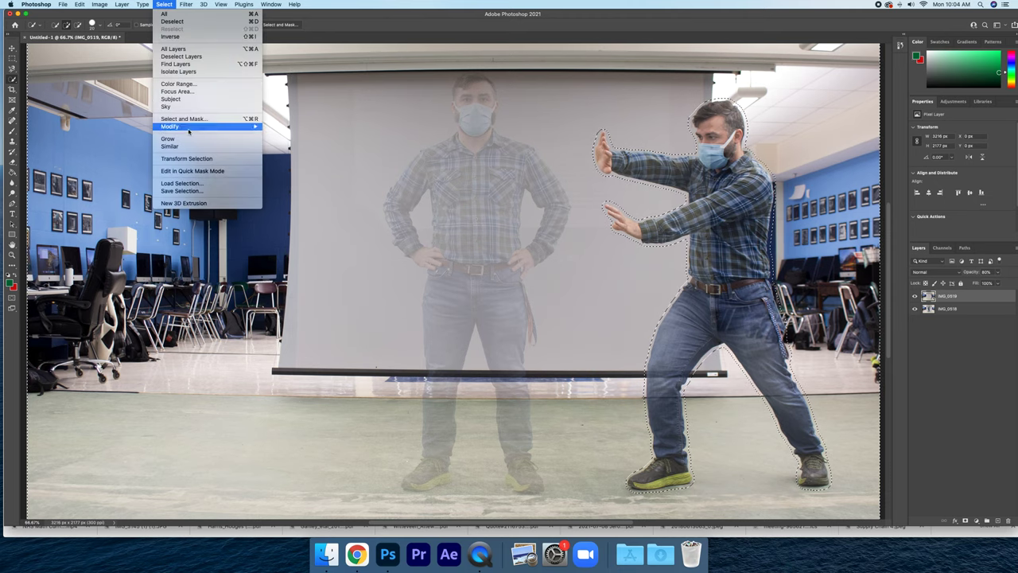
click(296, 157)
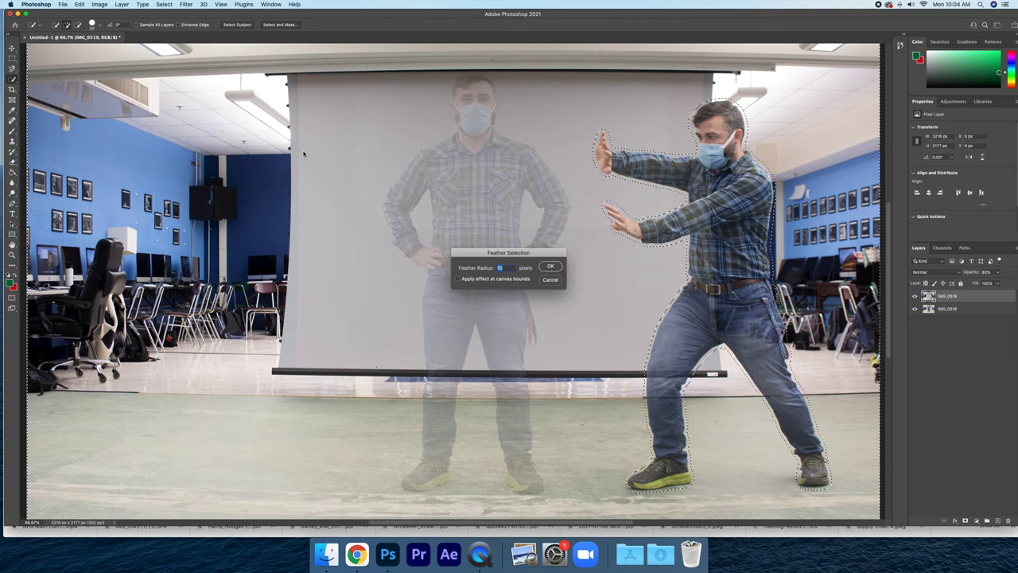
text(5)
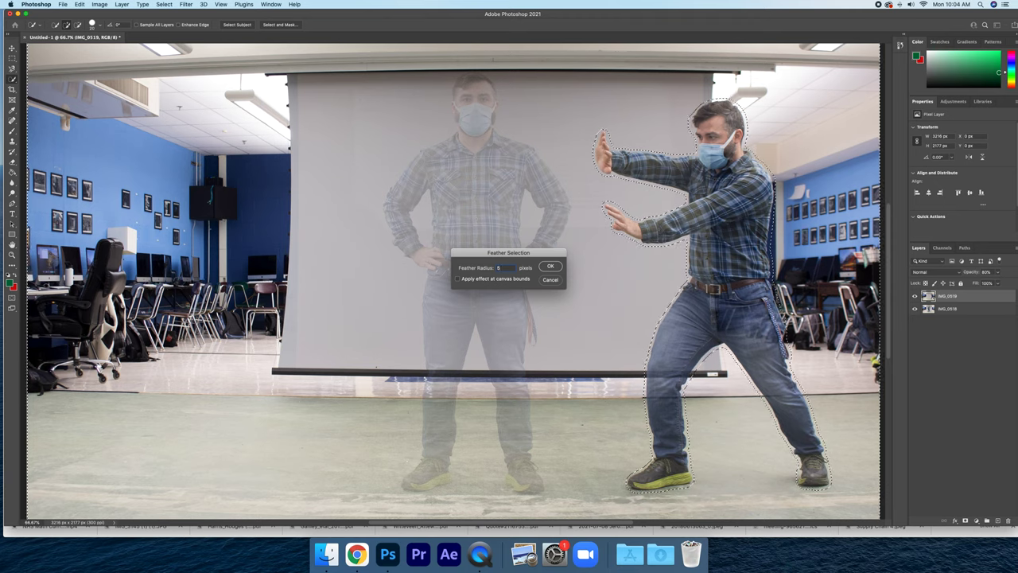
key(Return)
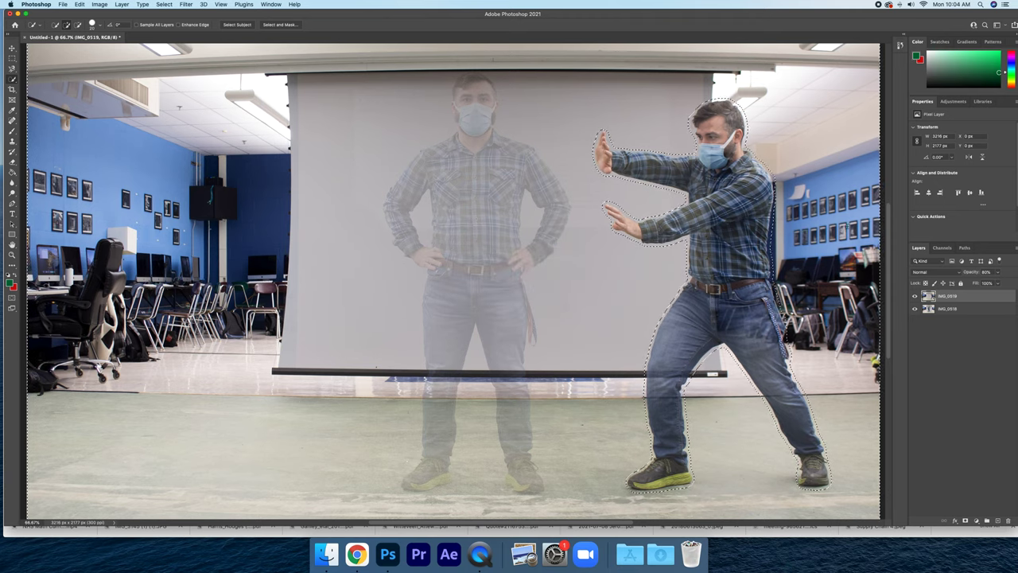
Delete everything outside the right-hand figure, set IMG_0519 to 100% opacity, and deselect.
key(Delete)
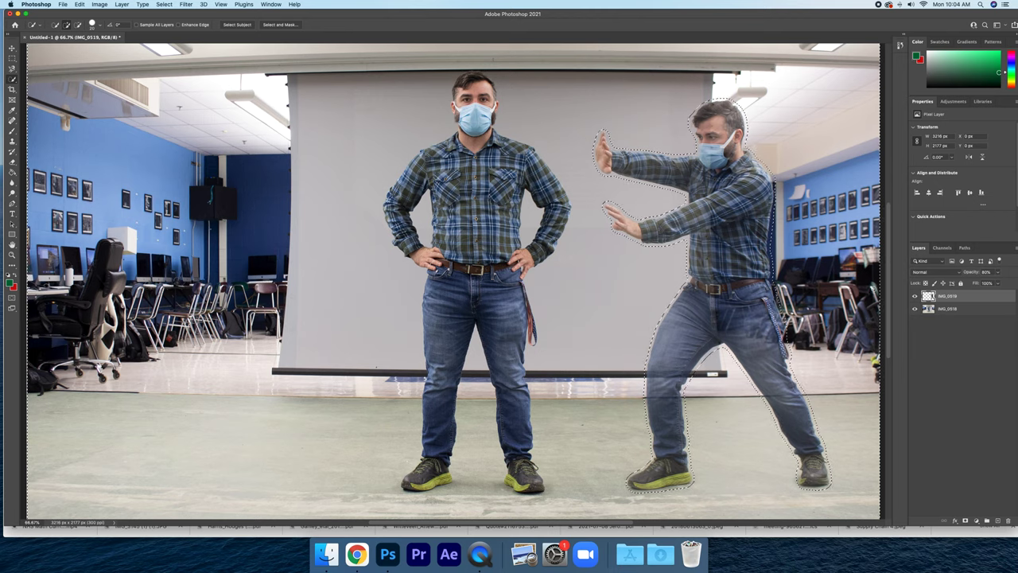
click(998, 272)
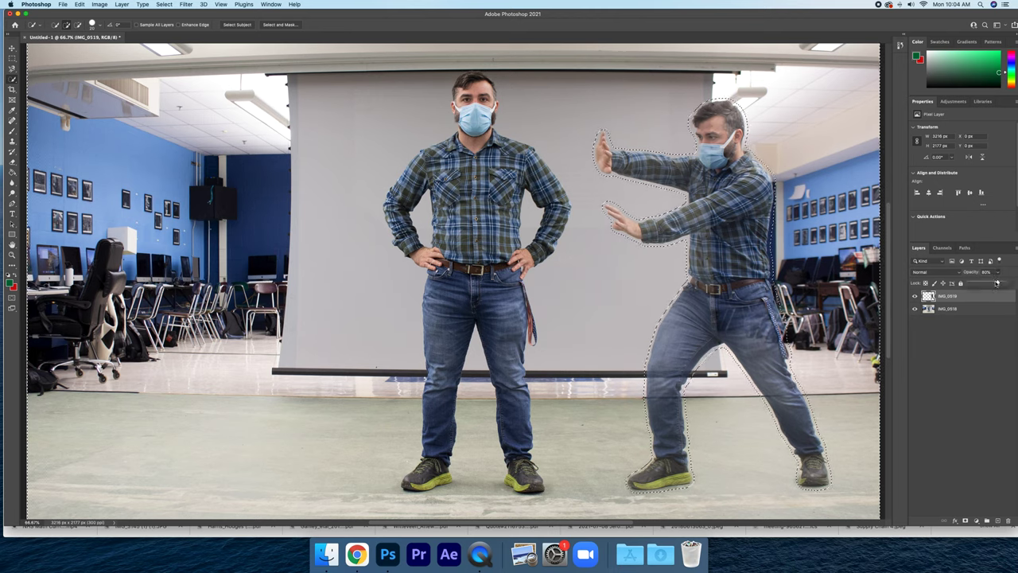
drag(1000, 285, 1011, 284)
key(ctrl+shift+i)
key(Delete)
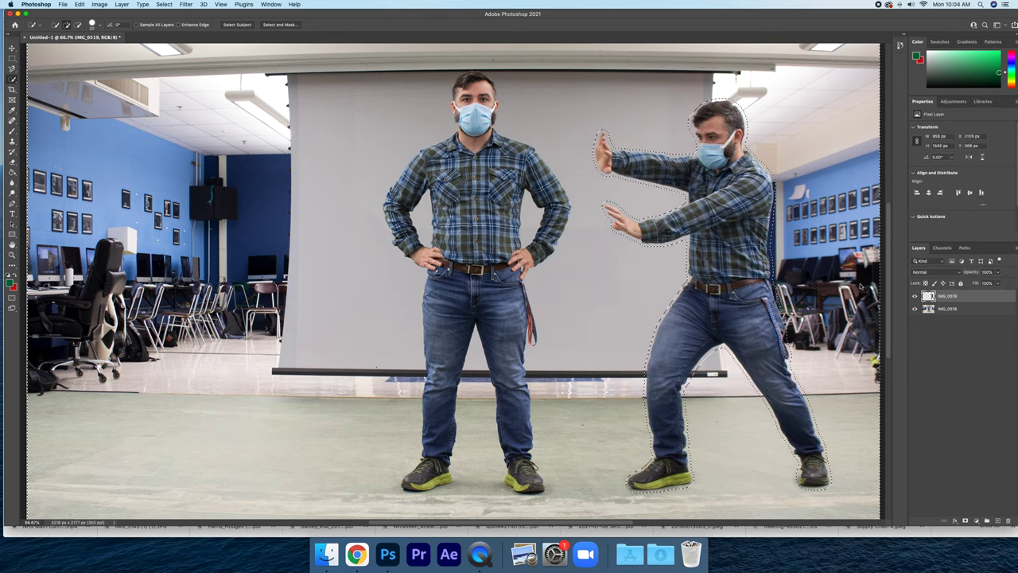
key(ctrl+d)
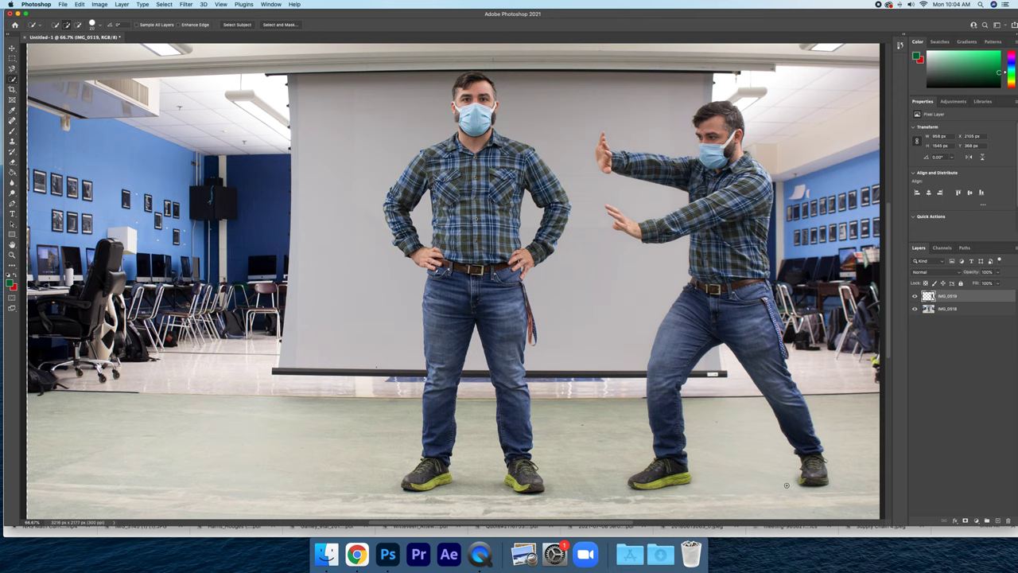
Hide and re-show the background layer to check the cut-out.
click(916, 309)
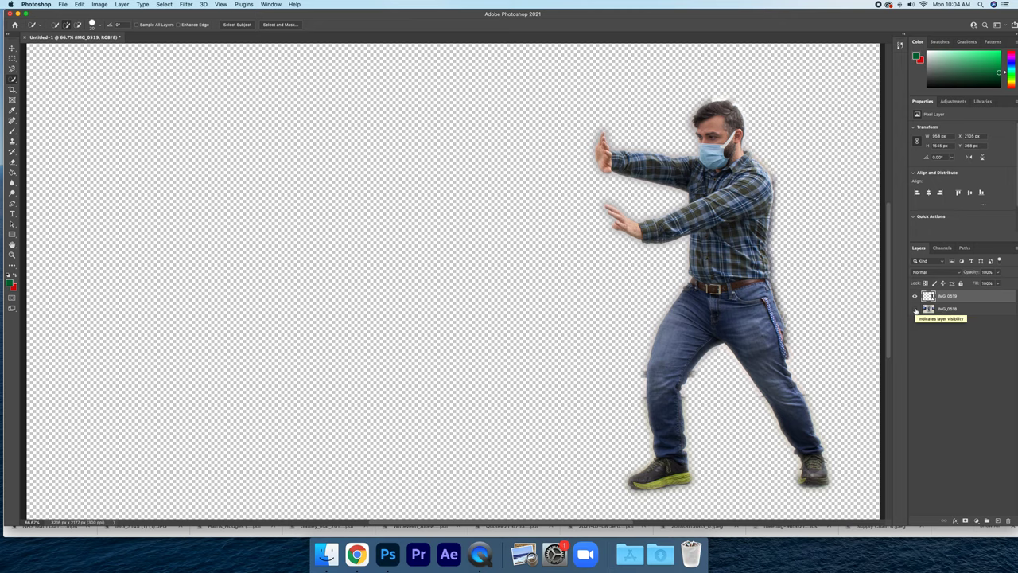
click(915, 309)
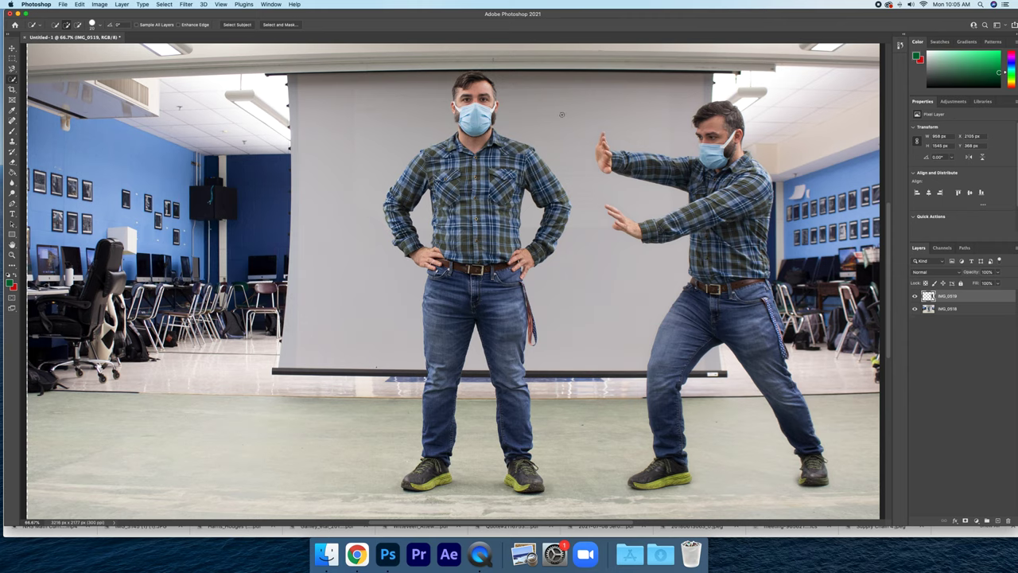
click(65, 4)
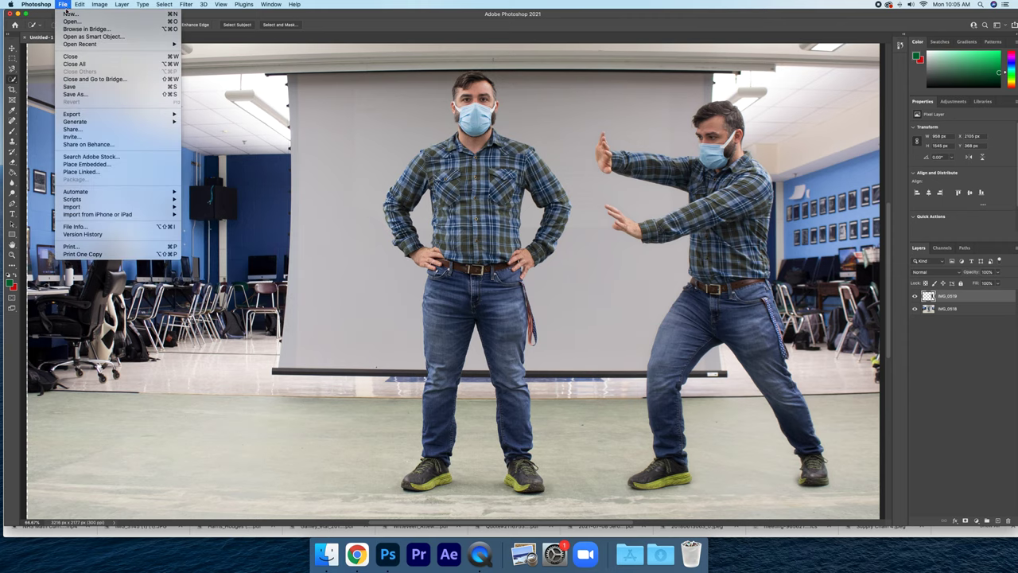
Save as a PSD named Multiplicity plus the author's name in 2021-11-12 Multiplicity > Project Files.
click(74, 94)
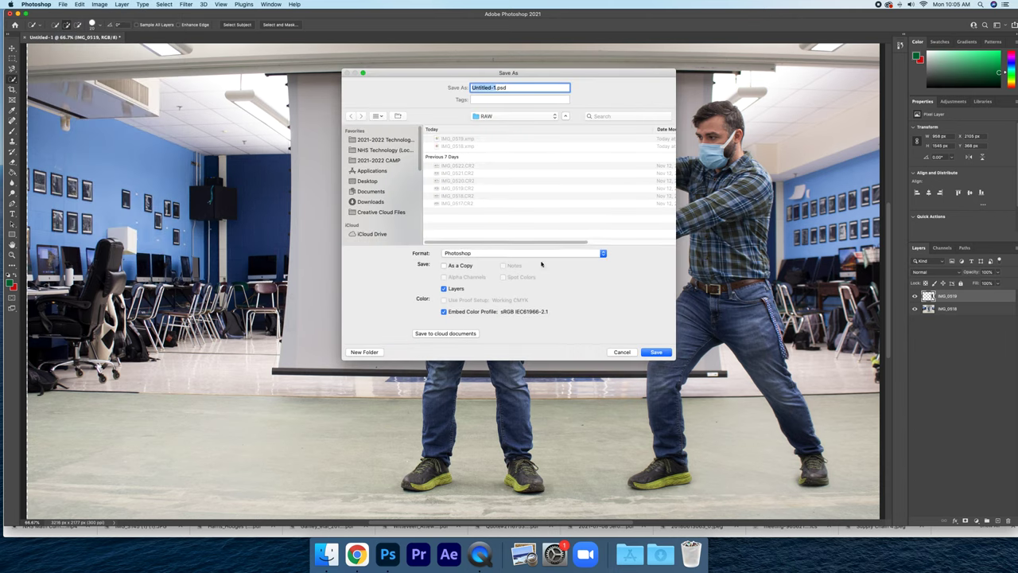
click(484, 117)
click(484, 129)
click(455, 158)
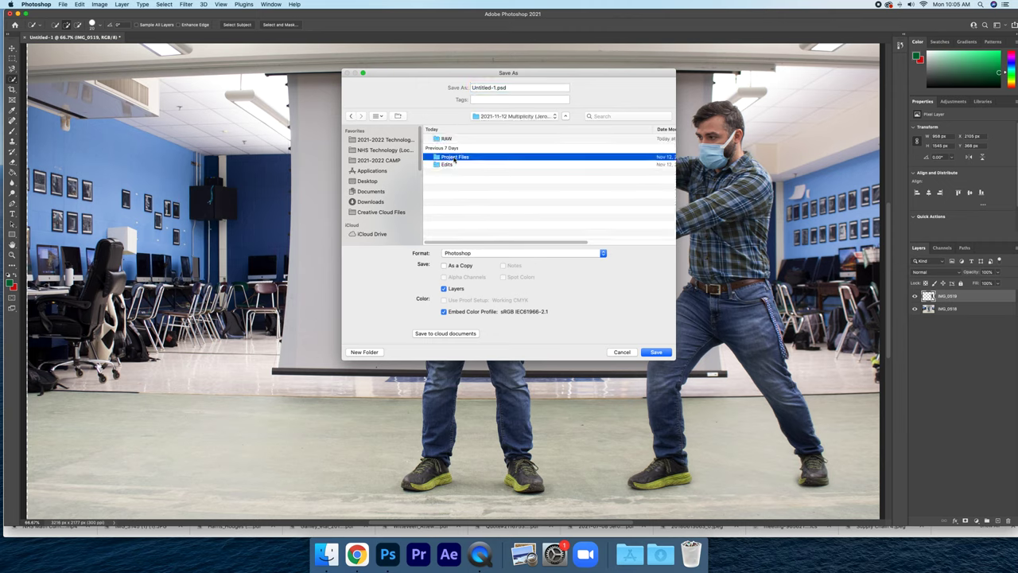
double_click(455, 159)
click(477, 87)
text(M)
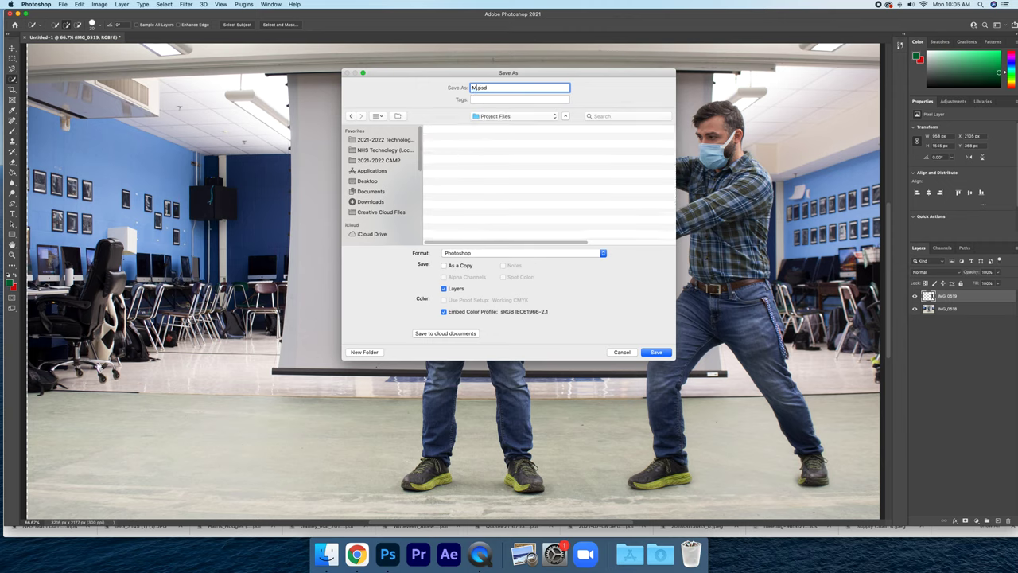
text(ultiplicity (Jeormie Whalen))
click(663, 353)
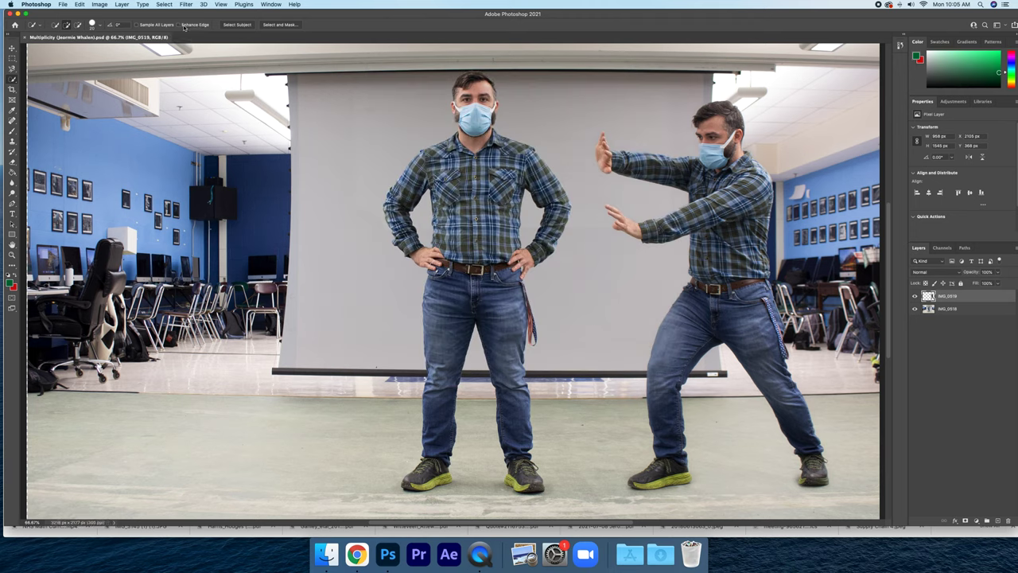
Begin saving another copy and navigate to the Edits folder.
click(63, 5)
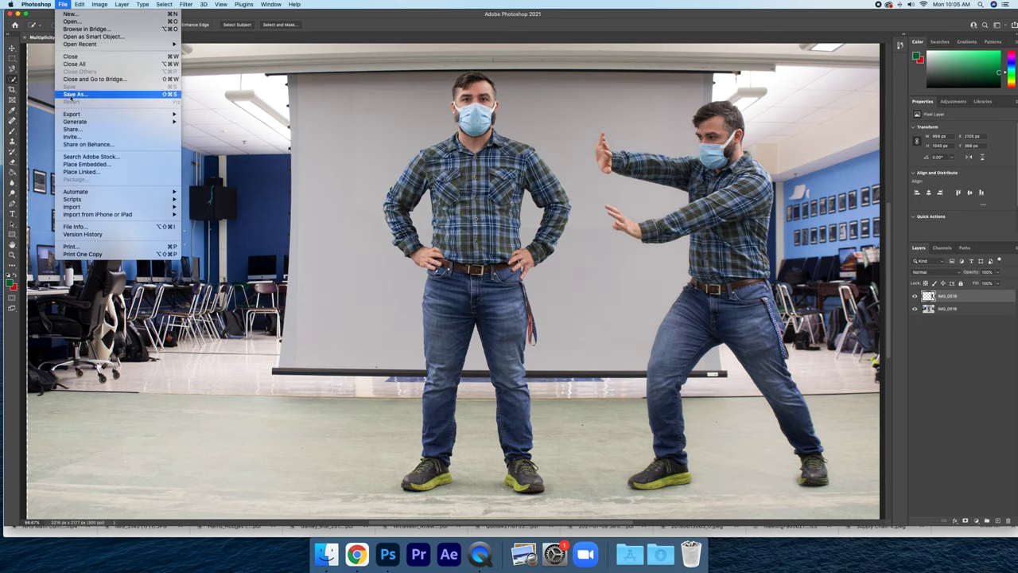
click(404, 128)
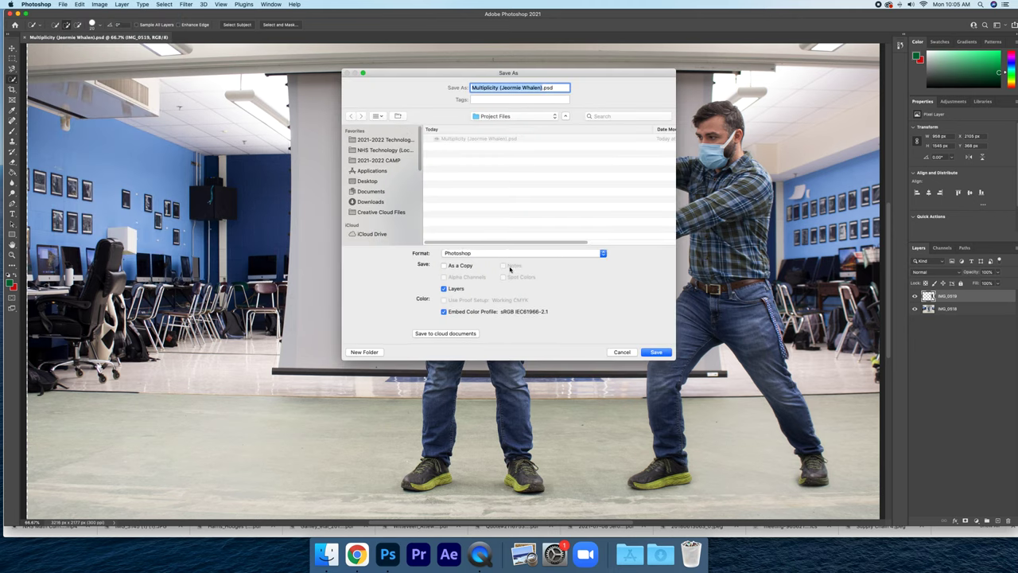
click(512, 254)
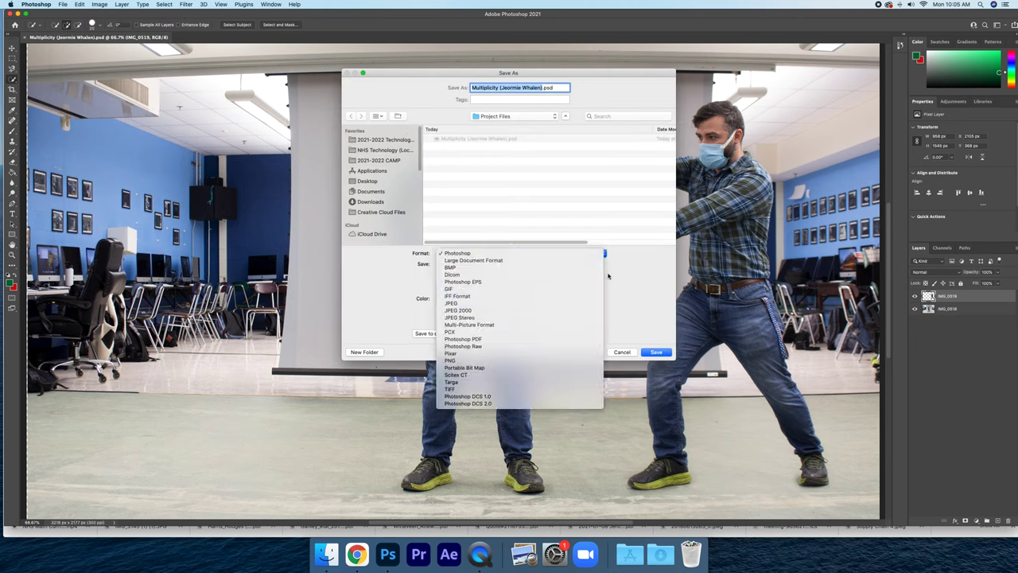
click(593, 258)
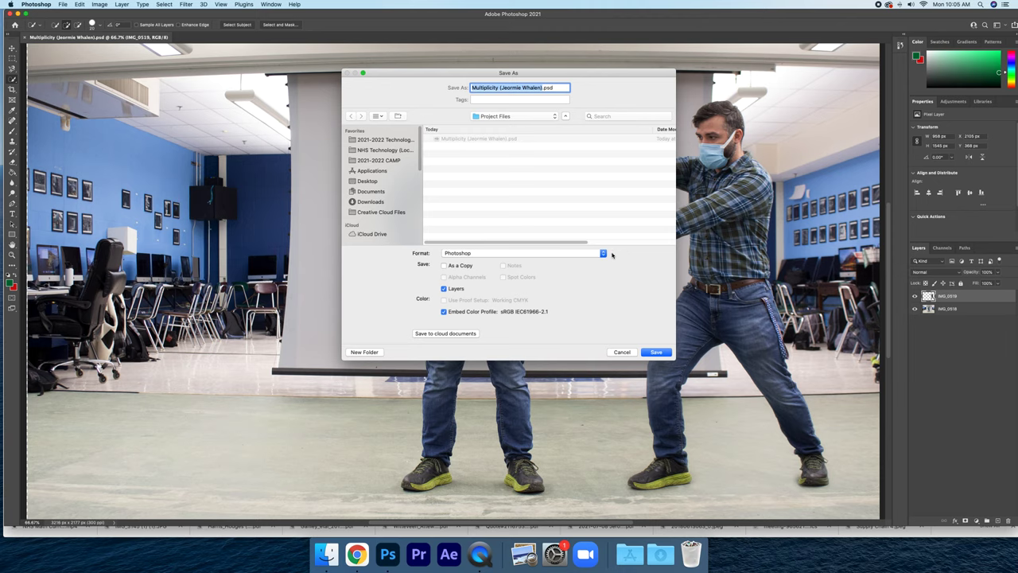
click(524, 117)
click(524, 125)
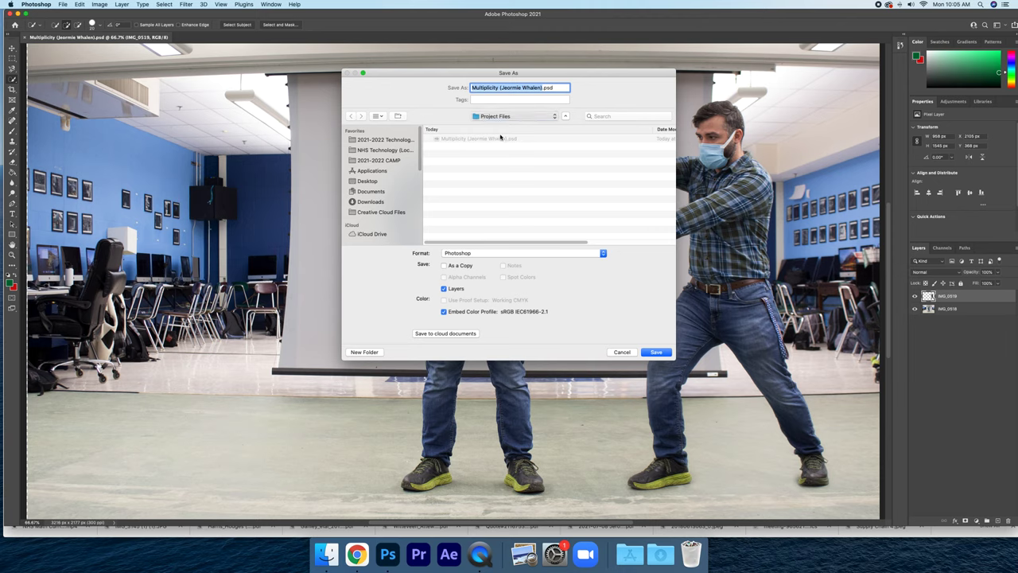
click(448, 165)
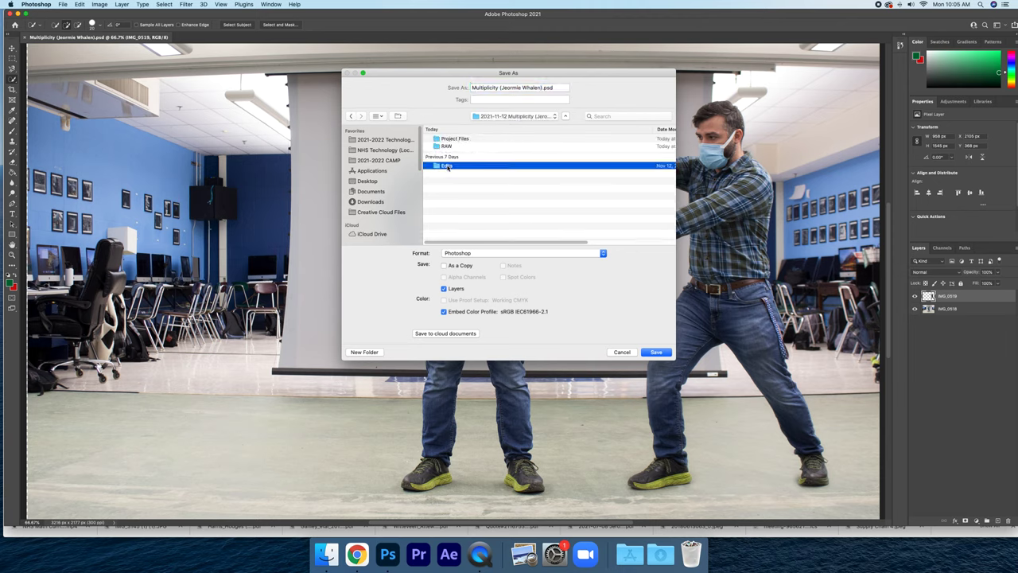
double_click(447, 166)
Save it as JPEG with the file-name typo corrected, accepting the default JPEG options.
click(531, 253)
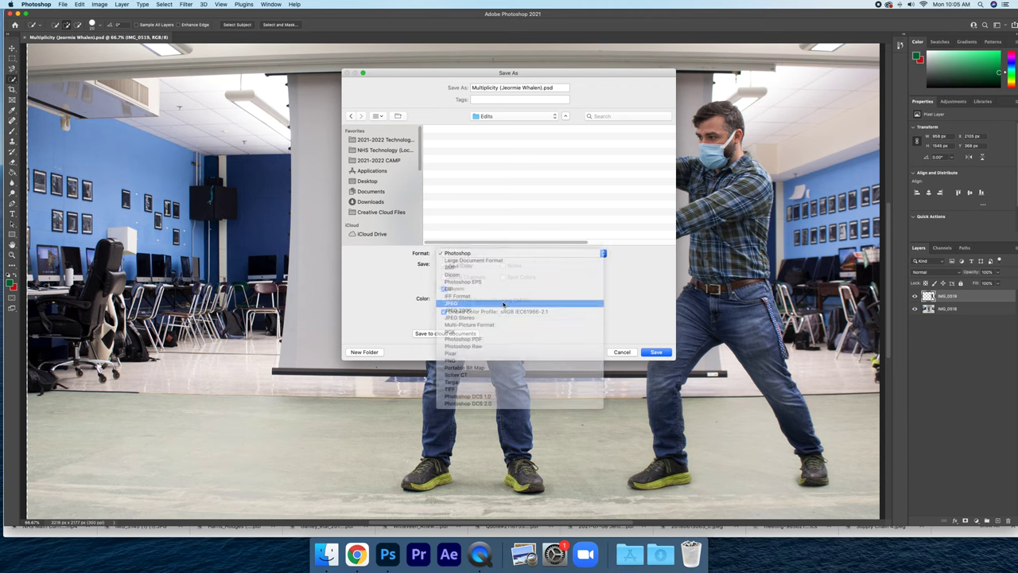
click(509, 87)
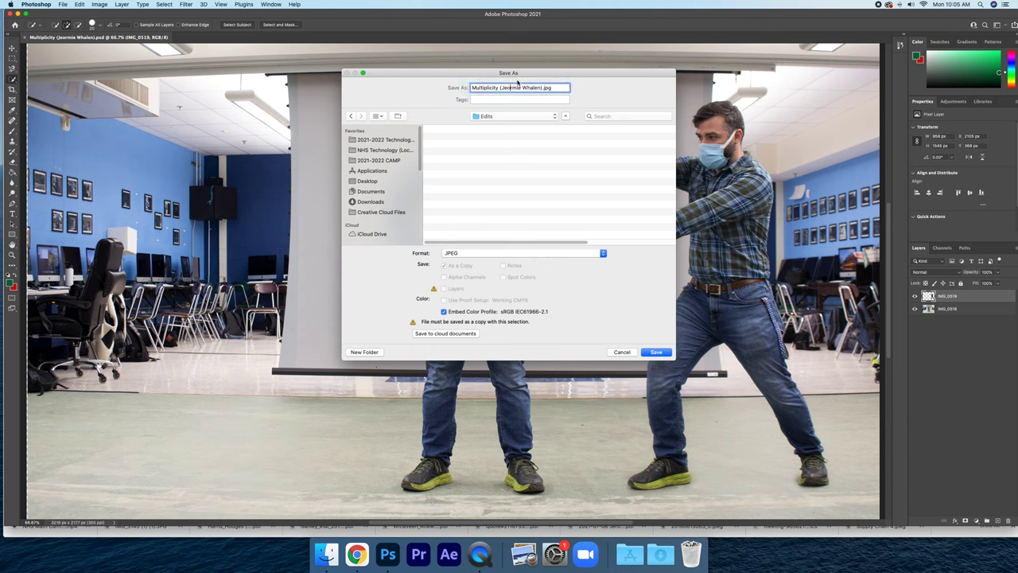
key(BackSpace)
key(Right)
text(o)
click(656, 352)
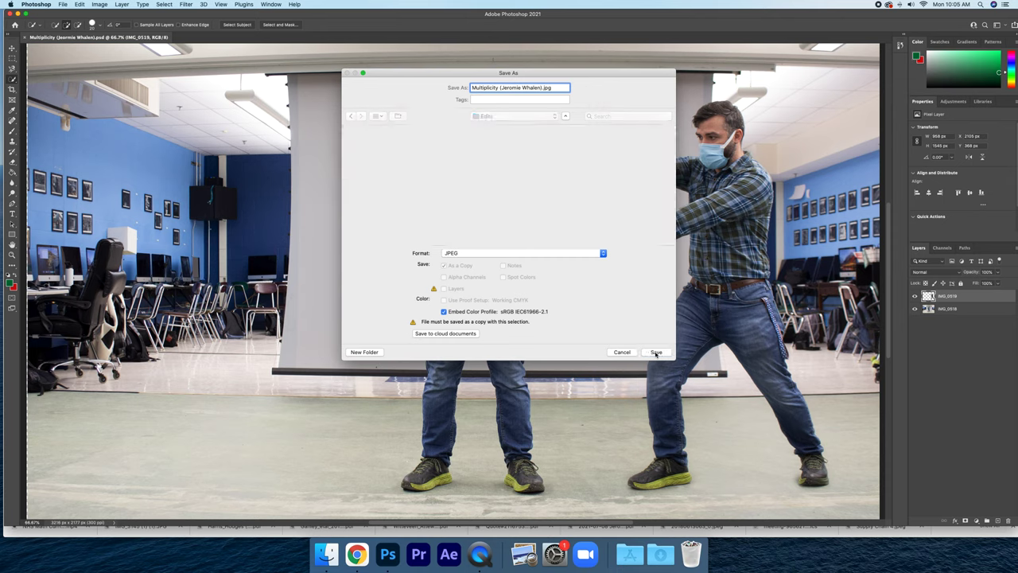
click(559, 166)
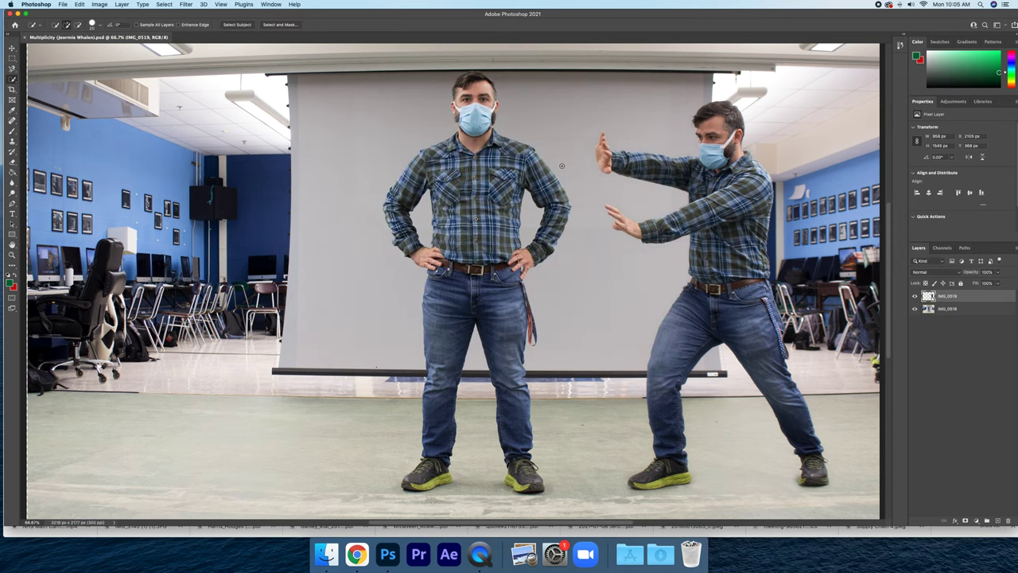